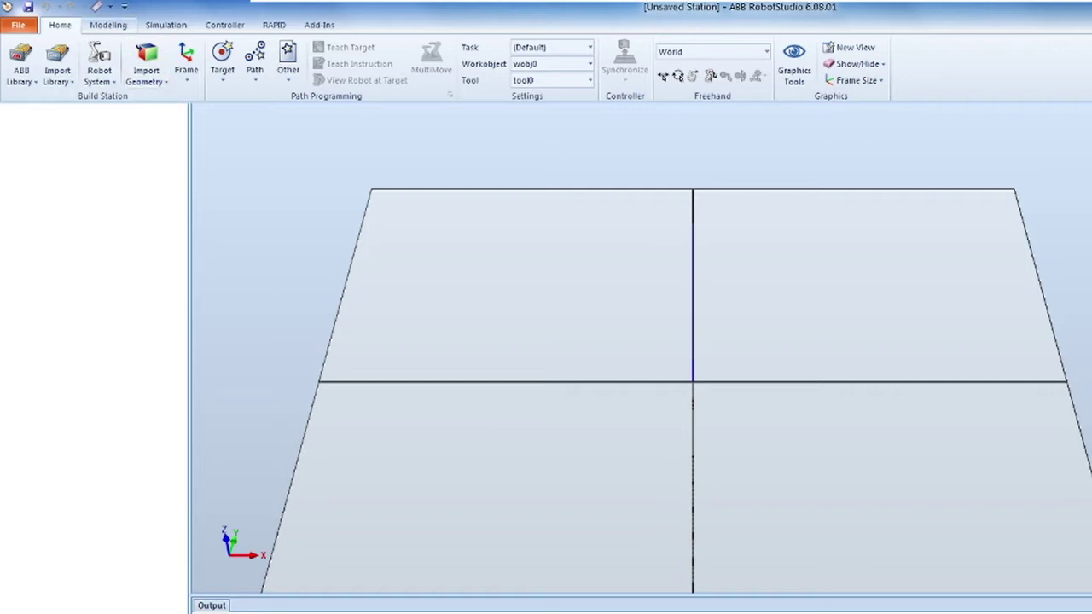
Step: Create a solid box with its corner point at the world origin and length, width and height of 100 mm
click(107, 25)
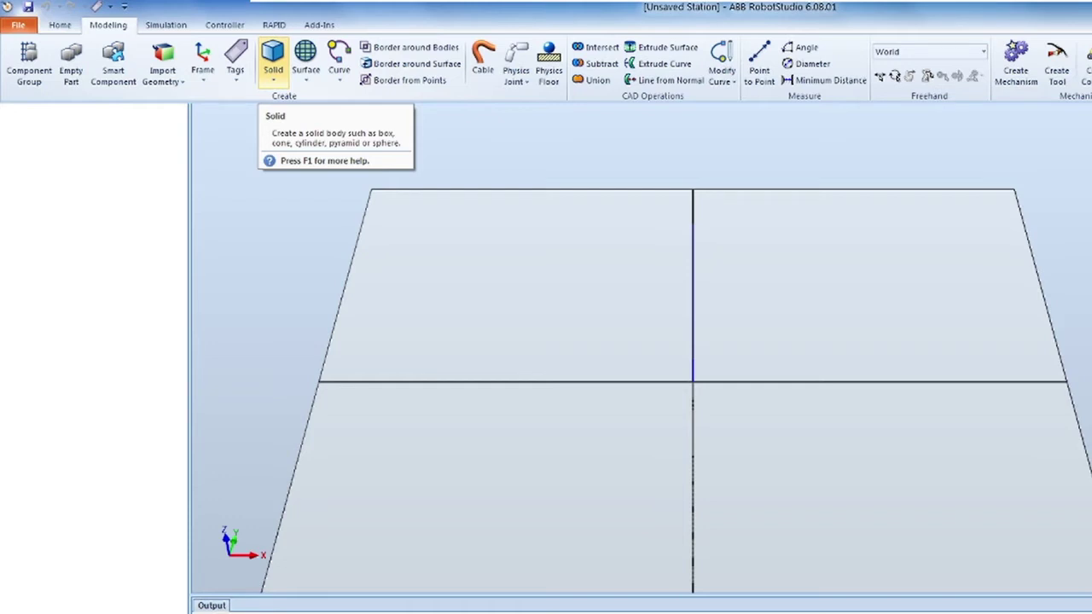
click(273, 68)
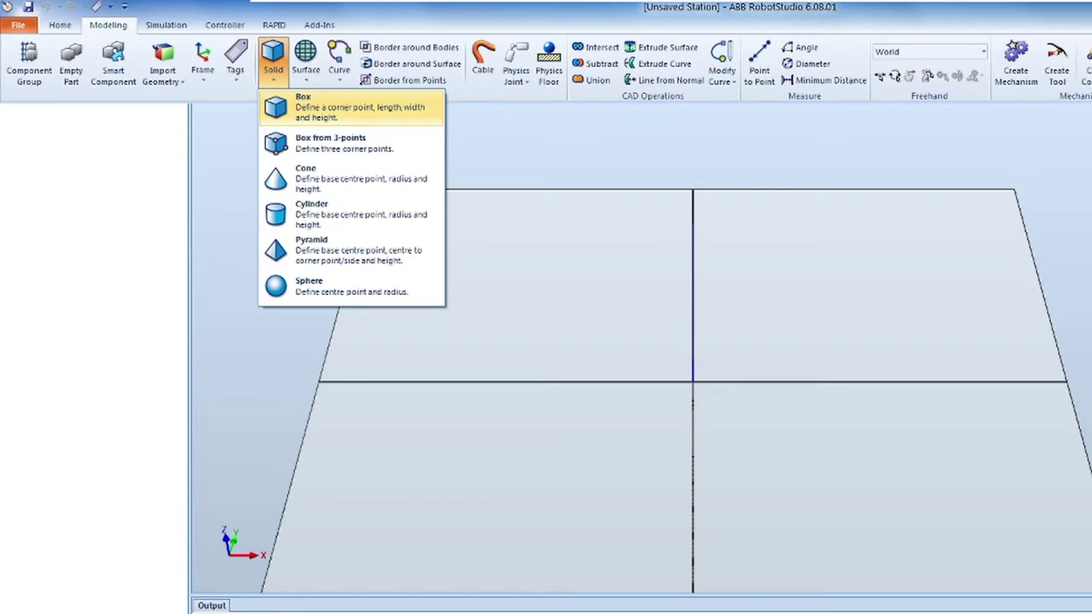
click(358, 106)
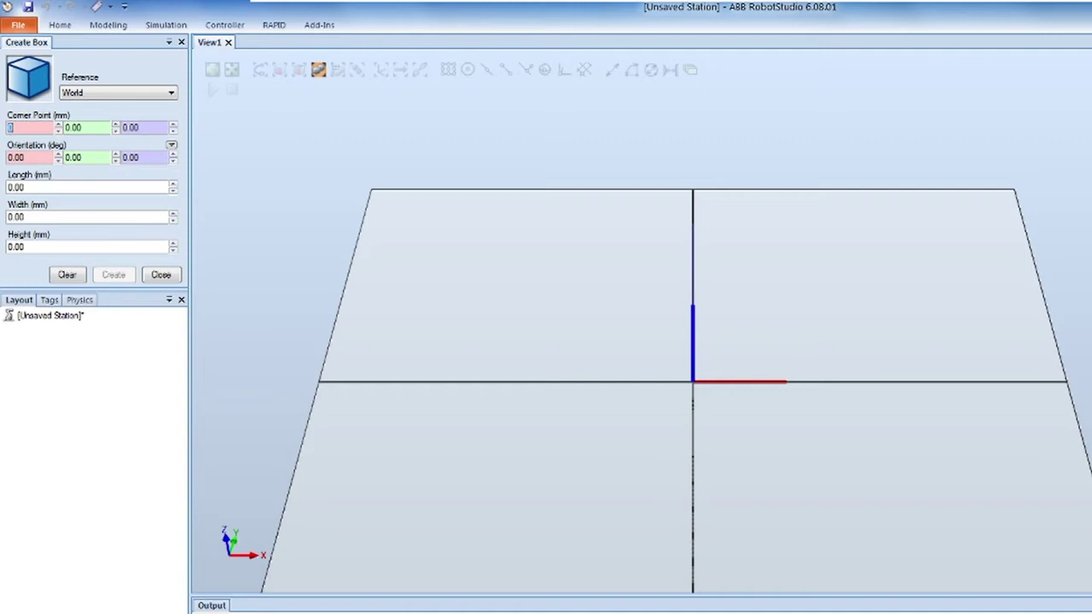
text(0.)
click(16, 186)
key(BackSpace)
text(100)
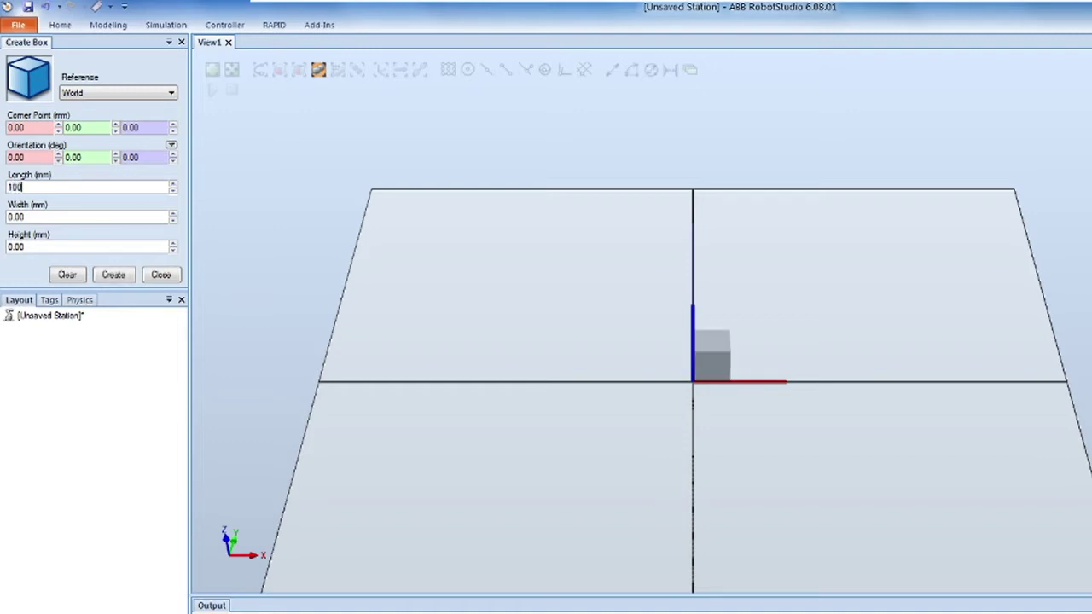
key(Tab)
text(100)
key(Tab)
text(100)
click(113, 275)
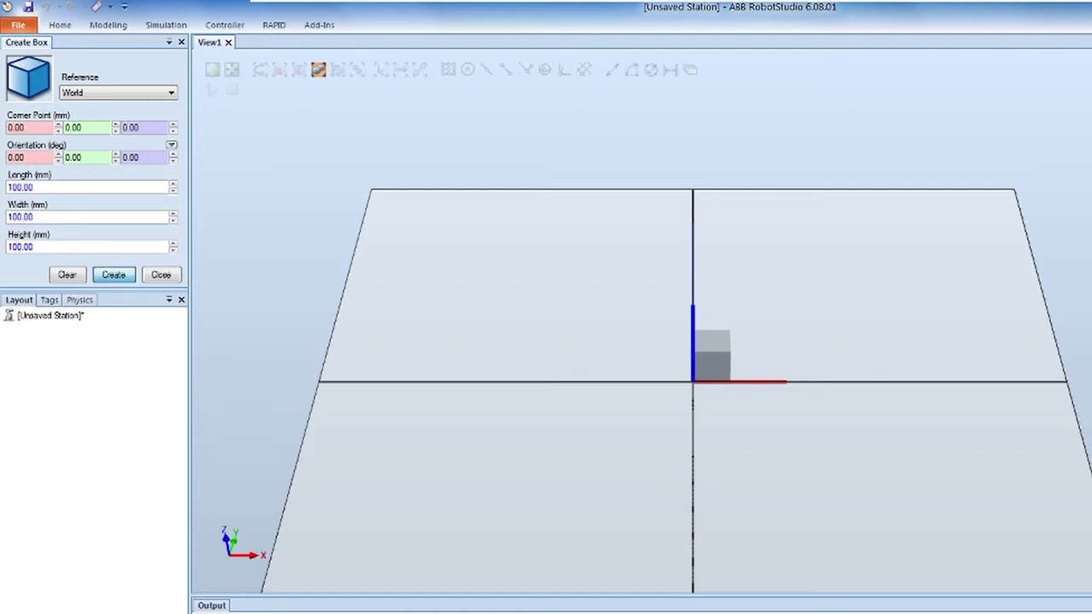
key(Return)
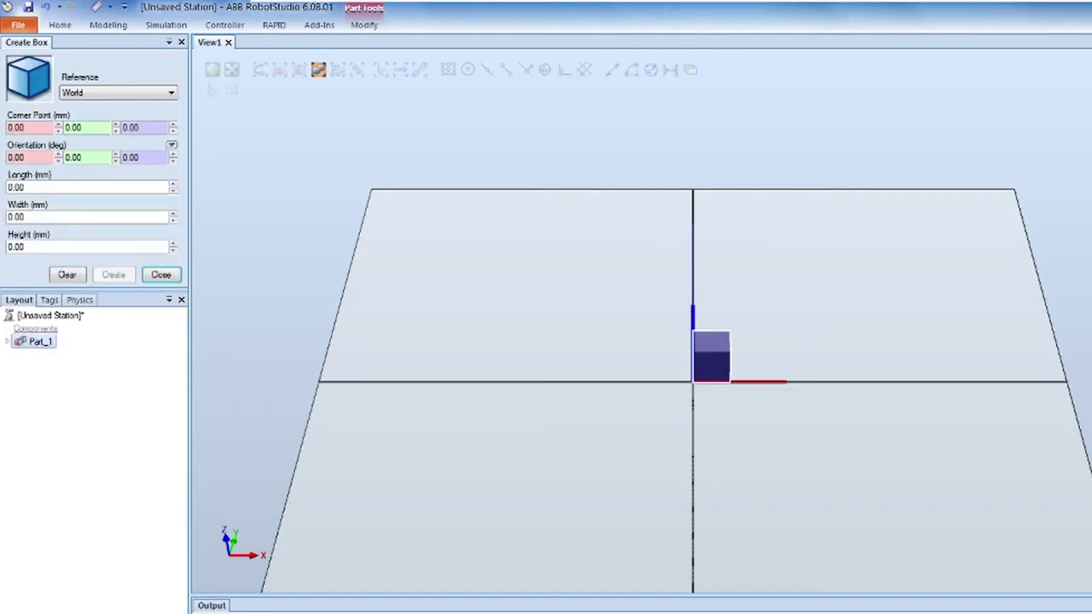
Step: Examine from several angles how the box sits relative to the world origin and its axes
ctrl+shift+drag(708, 358, 722, 404)
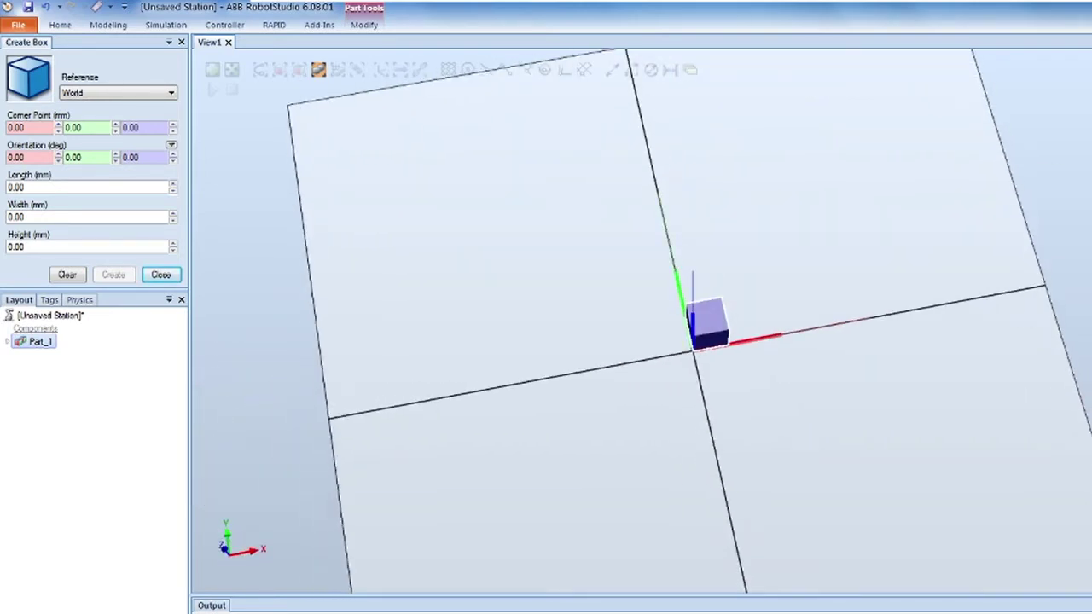
scroll(716, 329, up, 5)
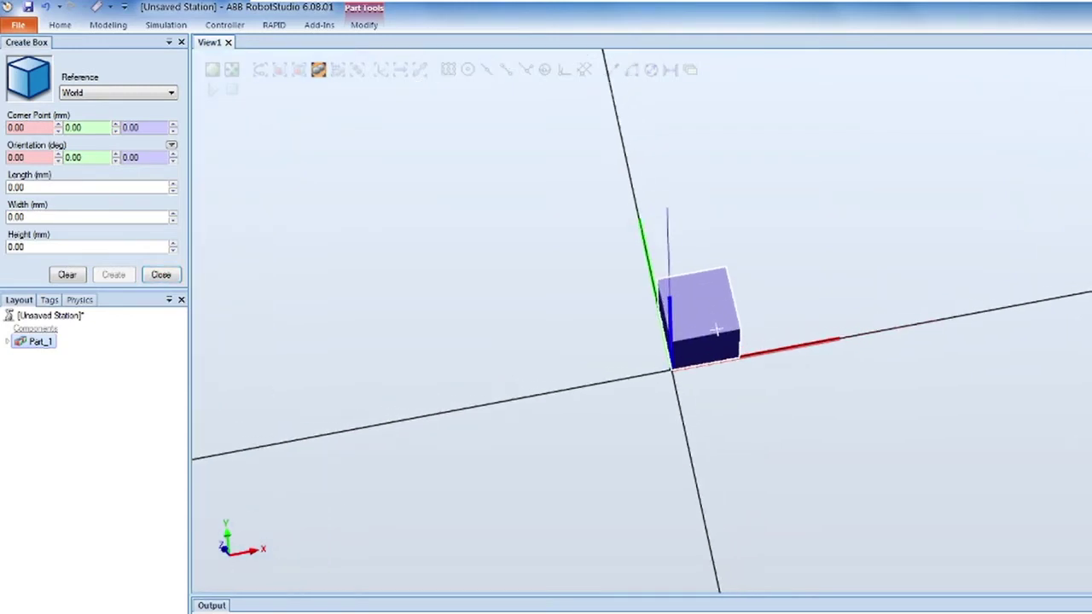
scroll(717, 328, up, 2)
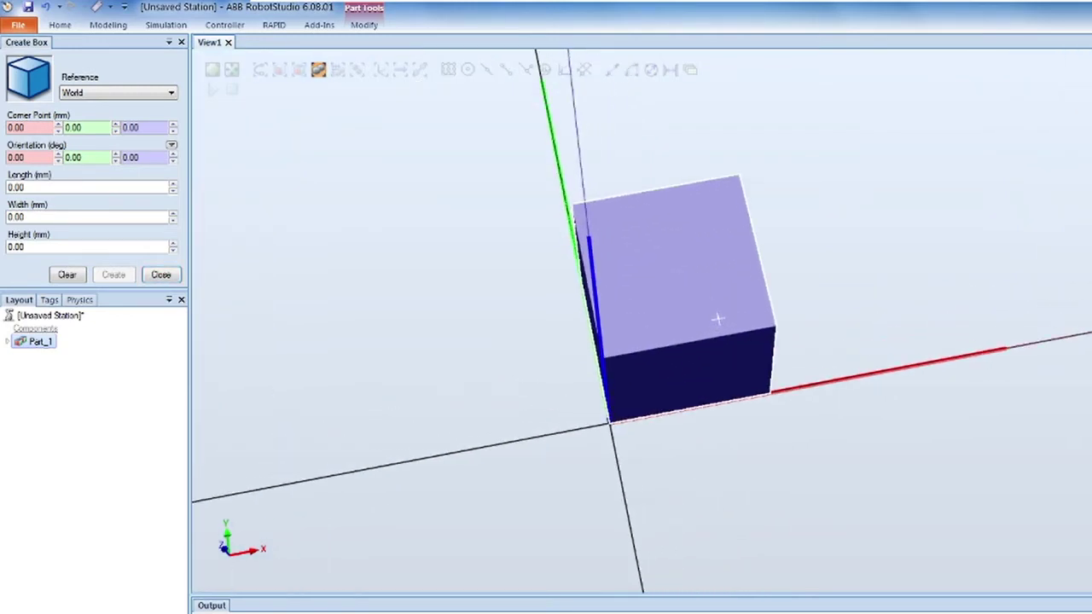
right_click(689, 310)
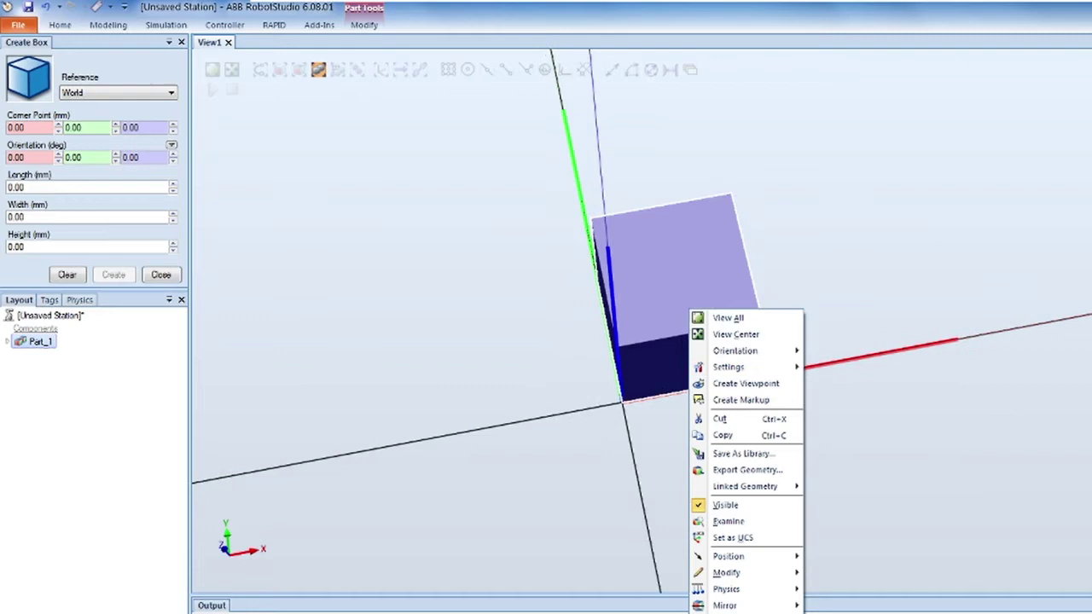
scroll(693, 316, down, 4)
click(697, 319)
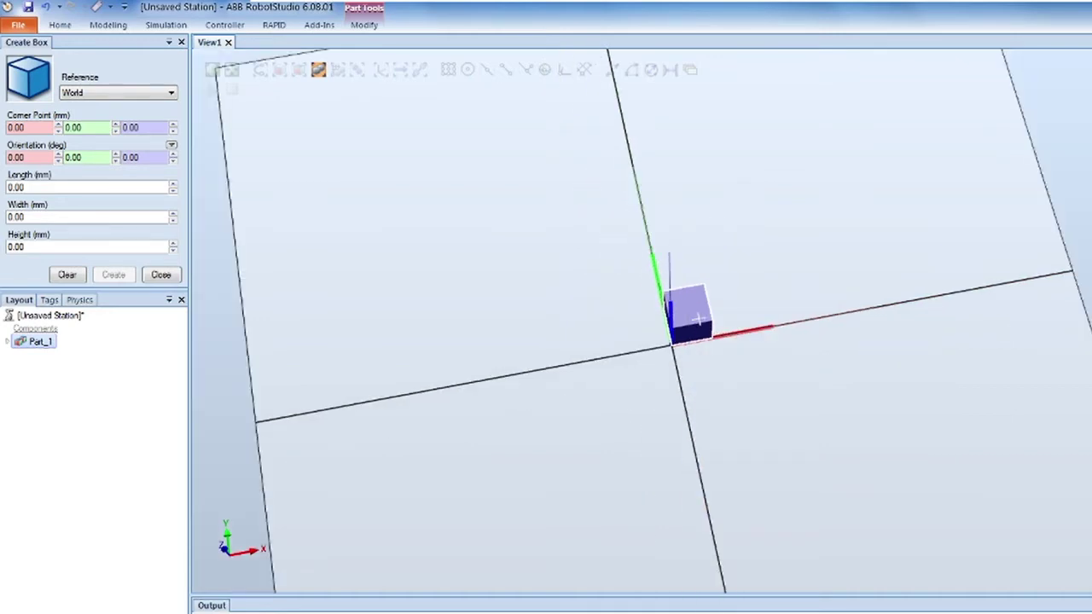
mouse_move(698, 319)
ctrl+shift+mouse_down()
mouse_move(704, 333)
mouse_move(694, 331)
mouse_move(700, 318)
ctrl+shift+mouse_up()
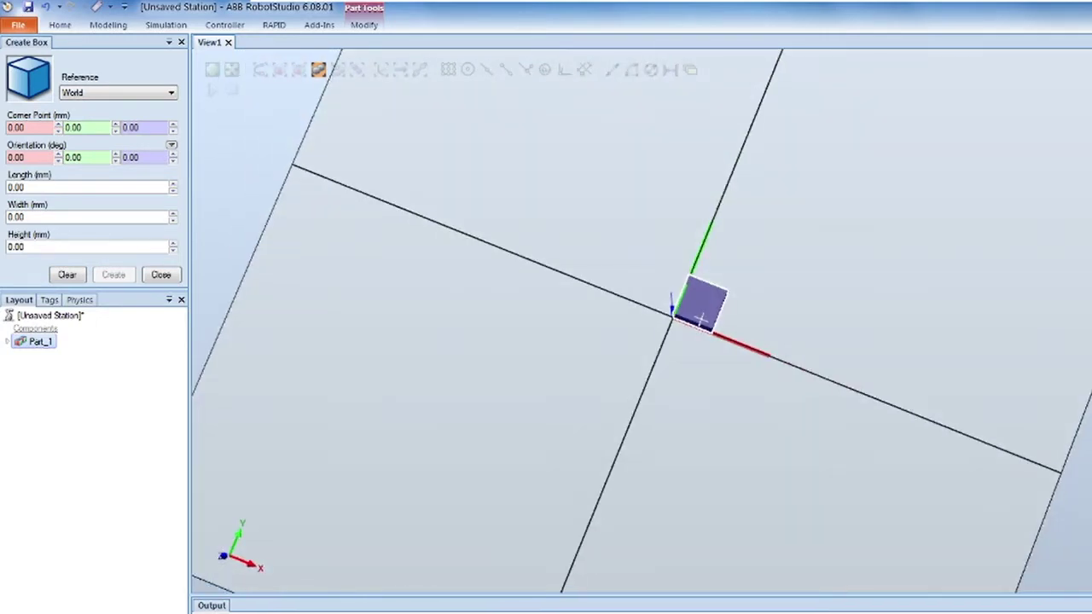
ctrl+shift+drag(701, 318, 698, 332)
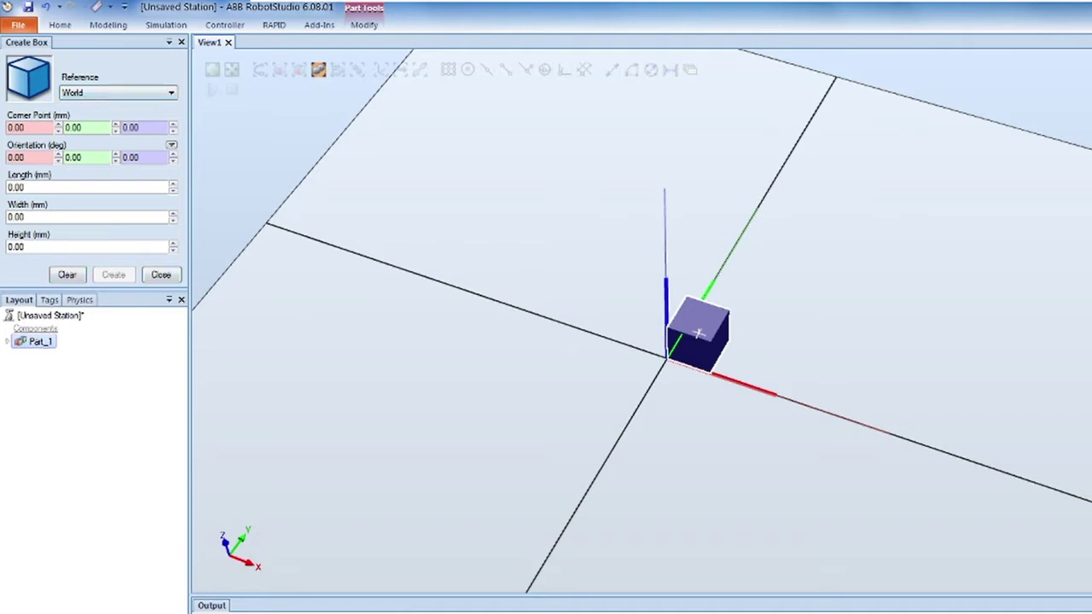
Step: Delete the box Part_1 from the station
click(23, 128)
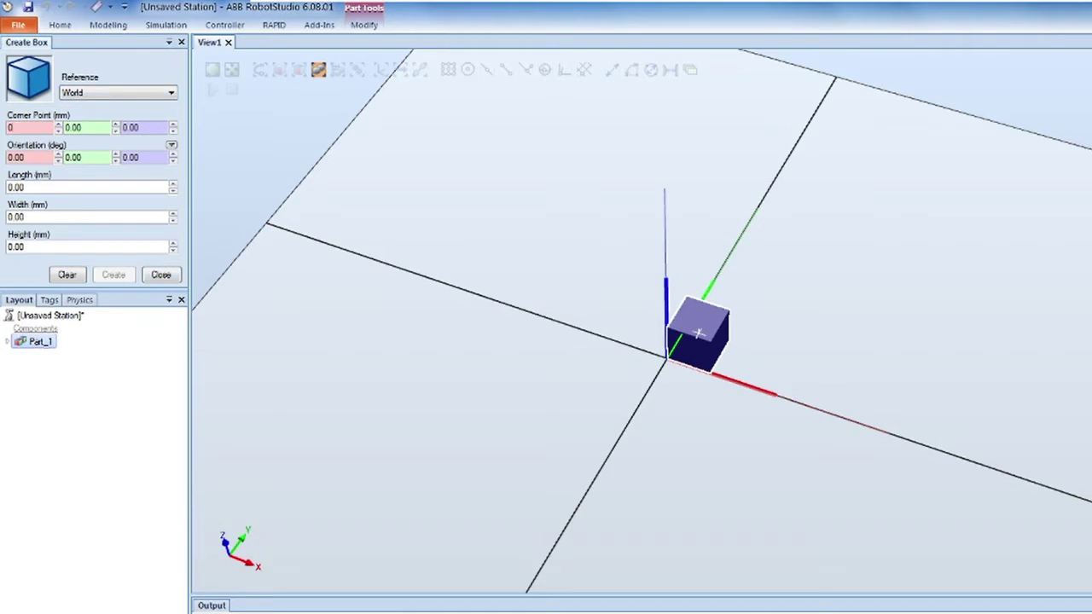
right_click(39, 341)
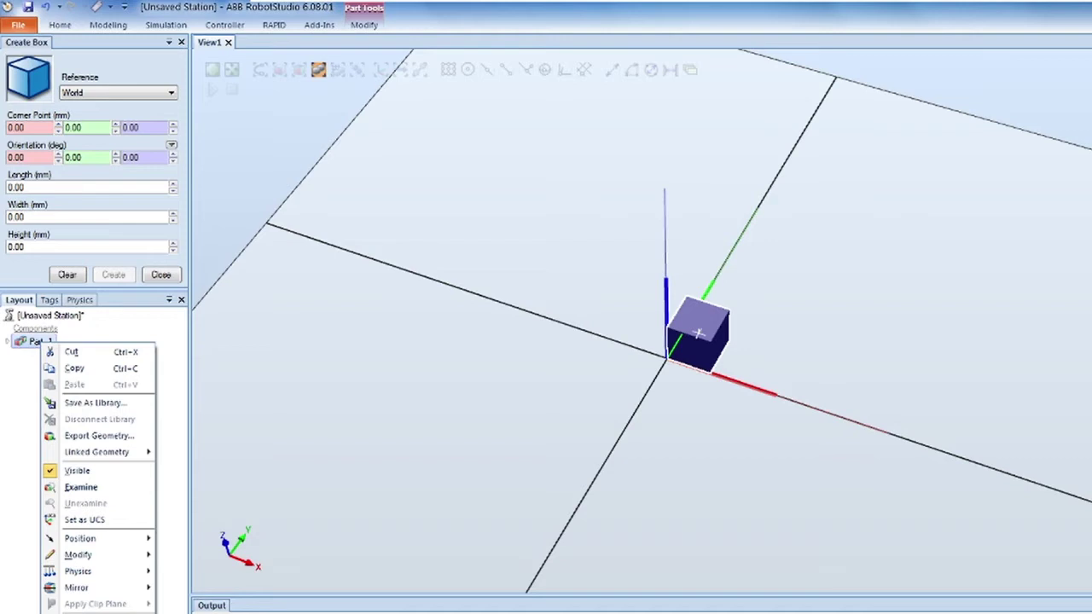
key(Delete)
Step: Define a new box with its corner point at X 50, Y 50 and length, width and height of 100 mm
click(21, 127)
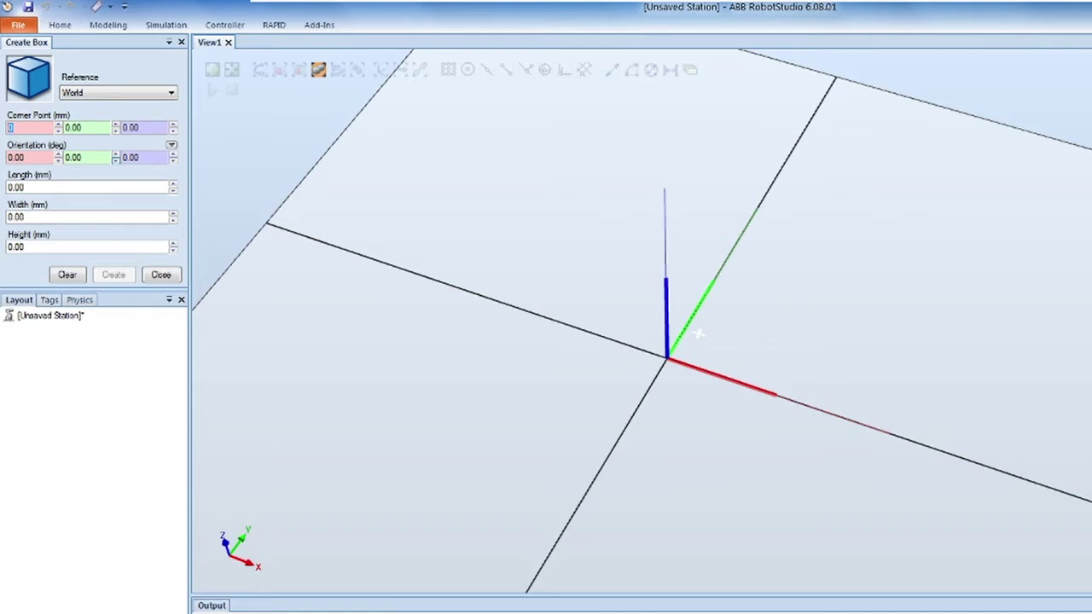
text(50)
key(Tab)
key(shift+Left)
text(50)
click(14, 187)
double_click(12, 187)
text(100)
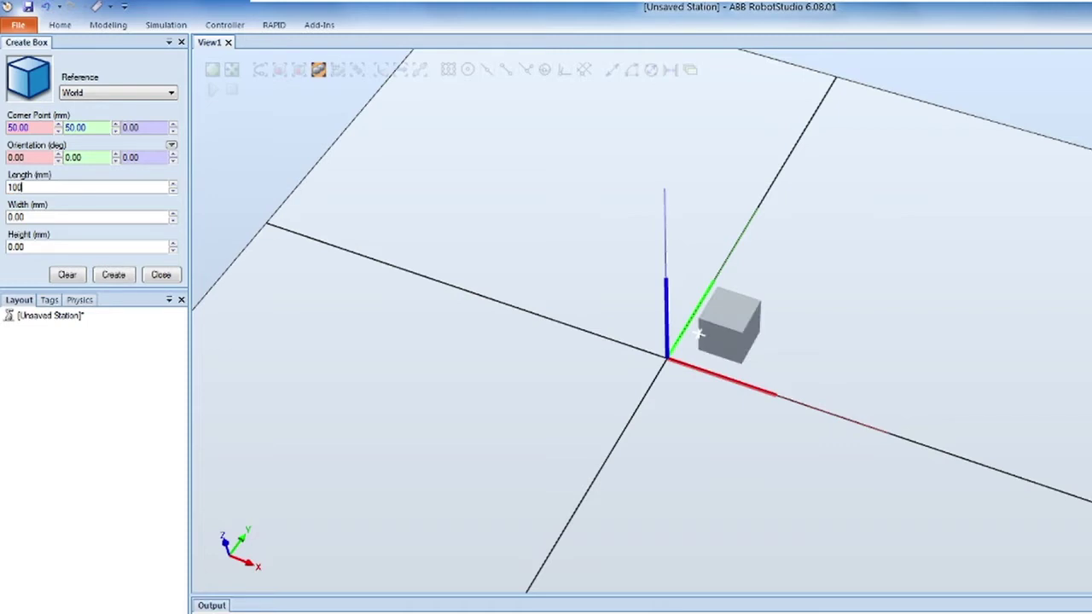
key(Tab)
text(100)
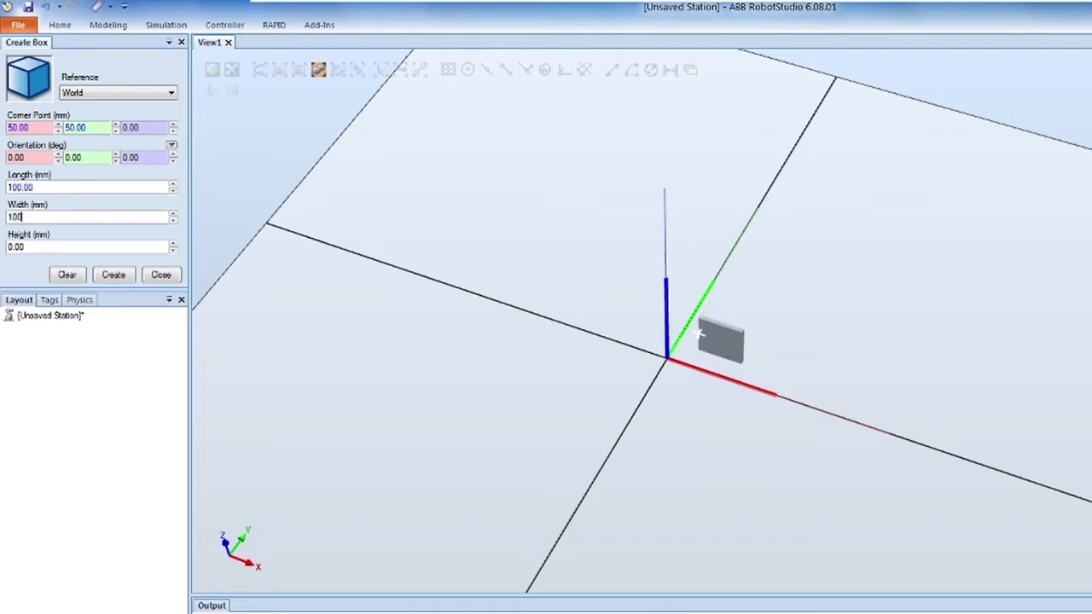
key(Tab)
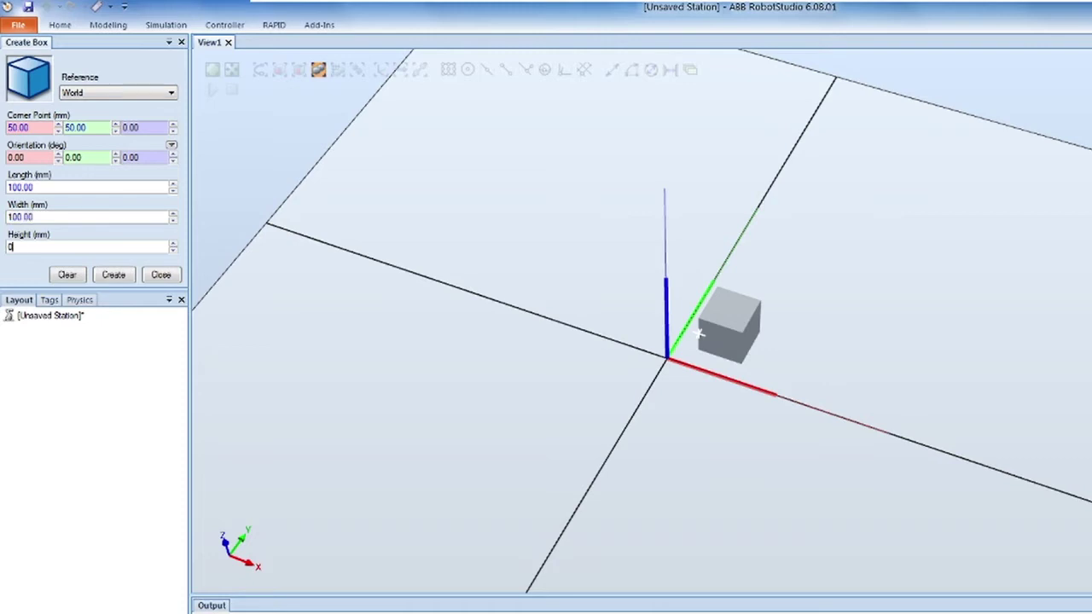
text(100)
key(Return)
Step: Change the corner point to X -50, Y -50 and create the box centred on the world origin
text(-50)
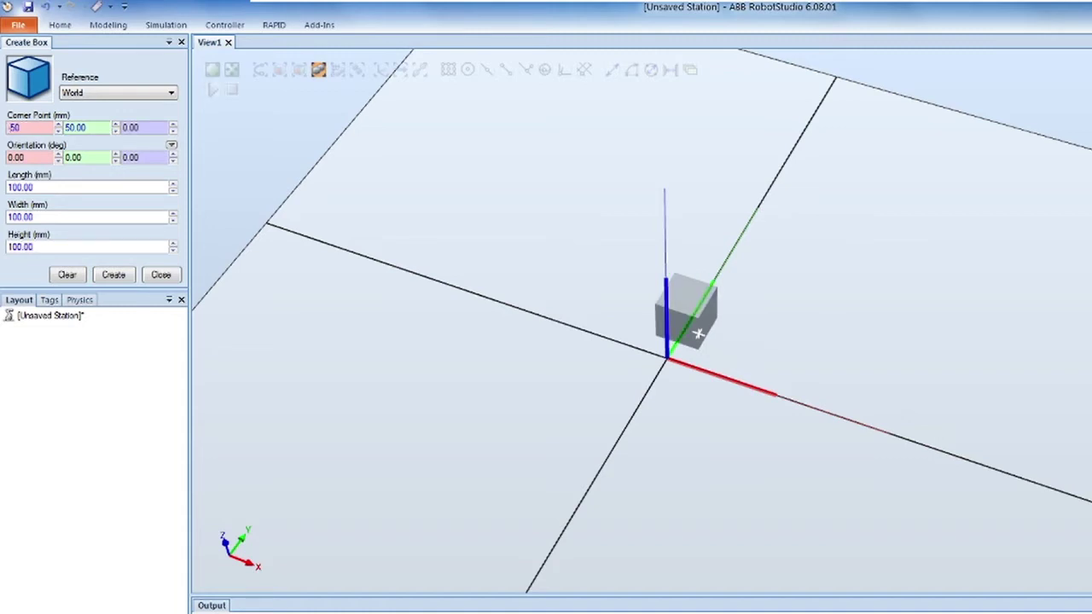
key(Tab)
text(-)
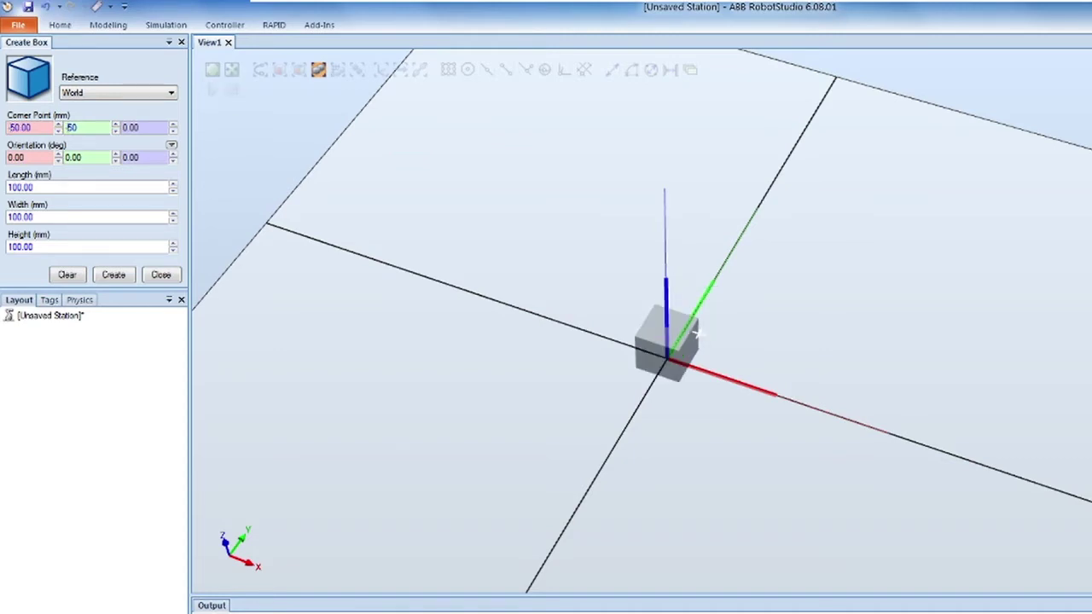
key(Return)
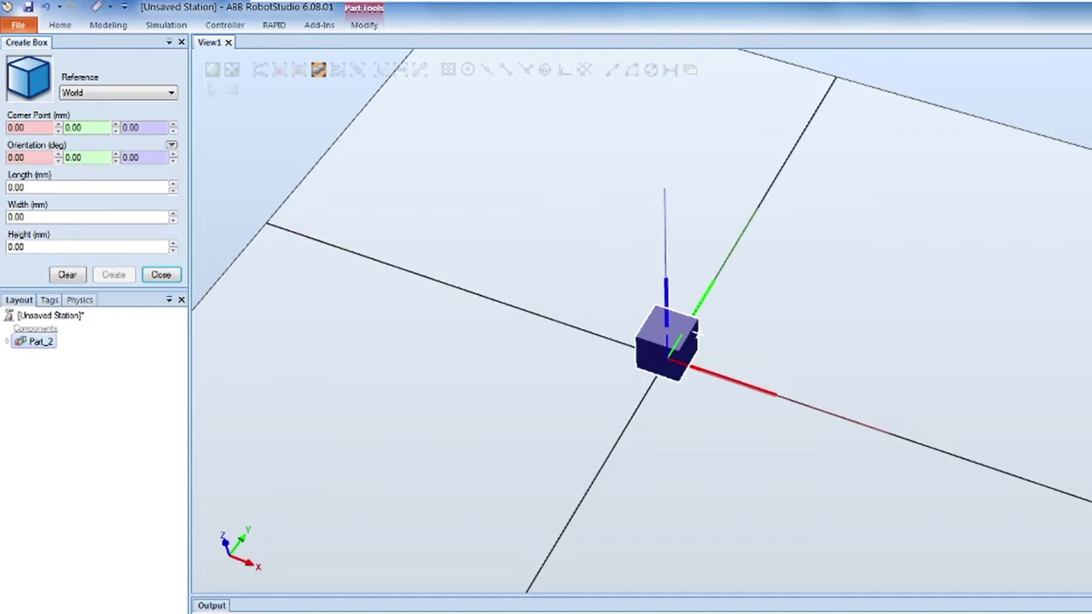
Step: Examine the centred box from below and from the sides, and check which reference coordinate systems are available
ctrl+shift+drag(699, 334, 680, 312)
right_click(681, 312)
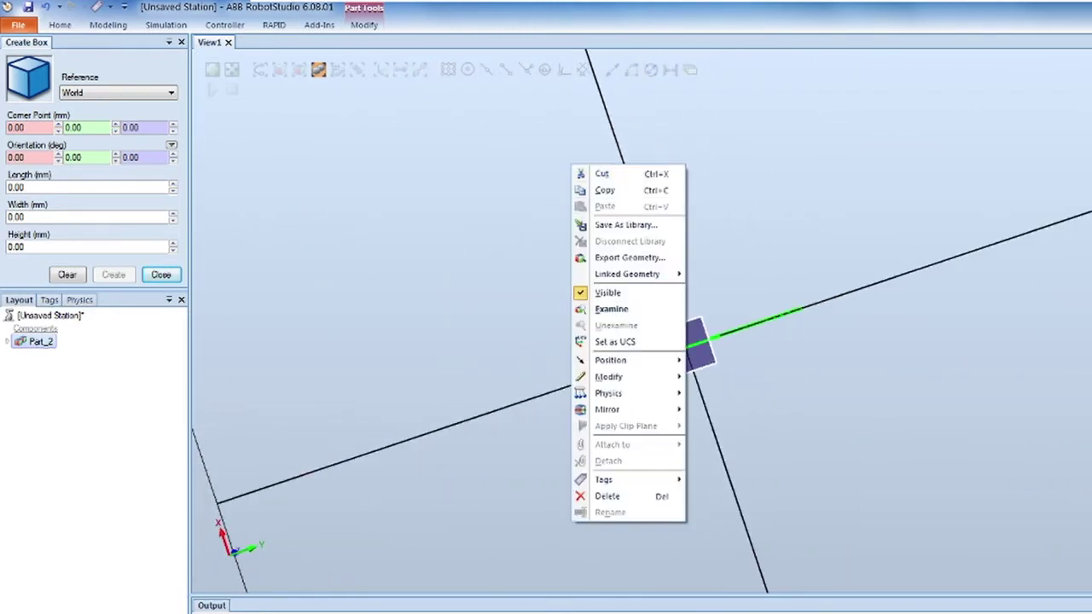
key(Escape)
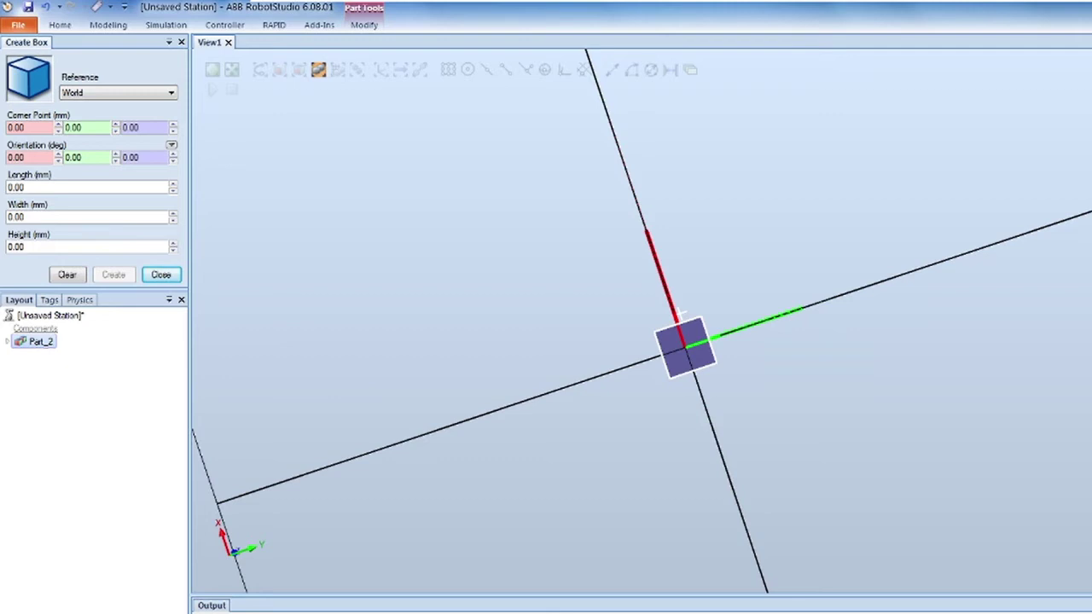
ctrl+shift+drag(680, 313, 698, 329)
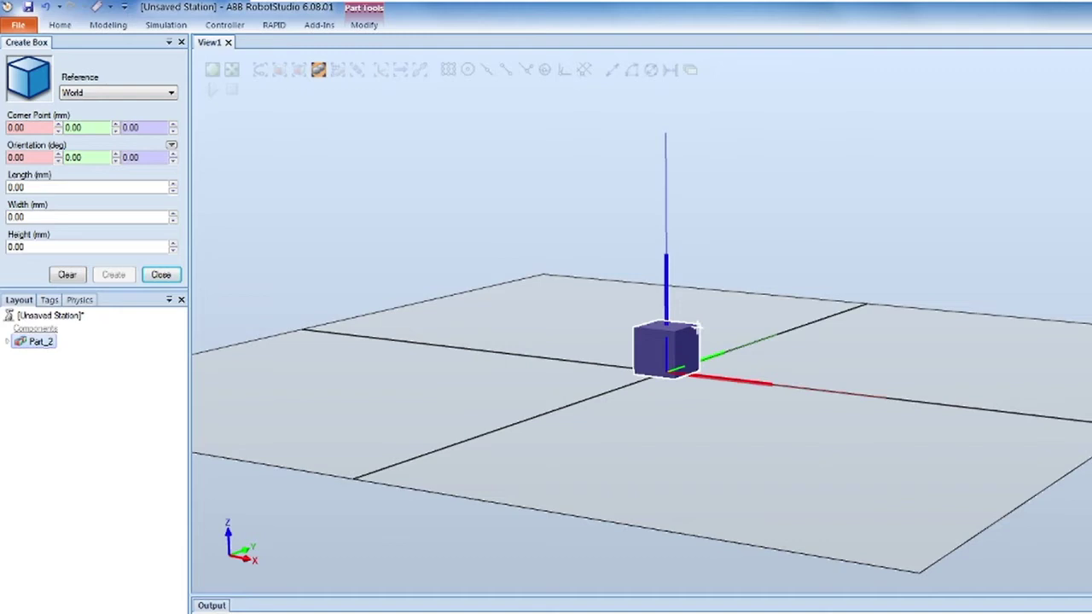
ctrl+shift+drag(698, 327, 690, 310)
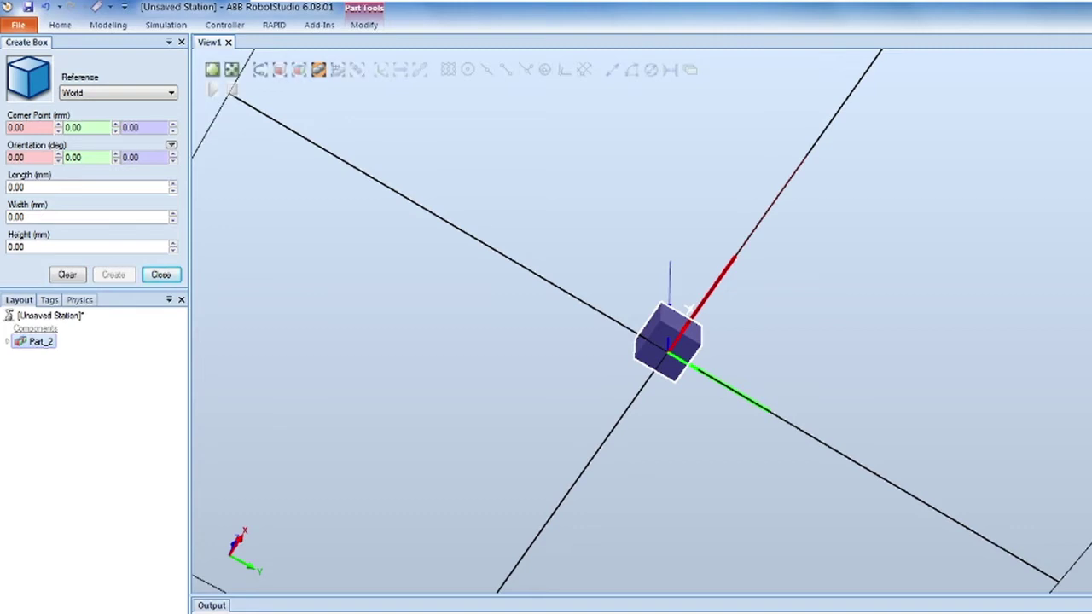
click(170, 93)
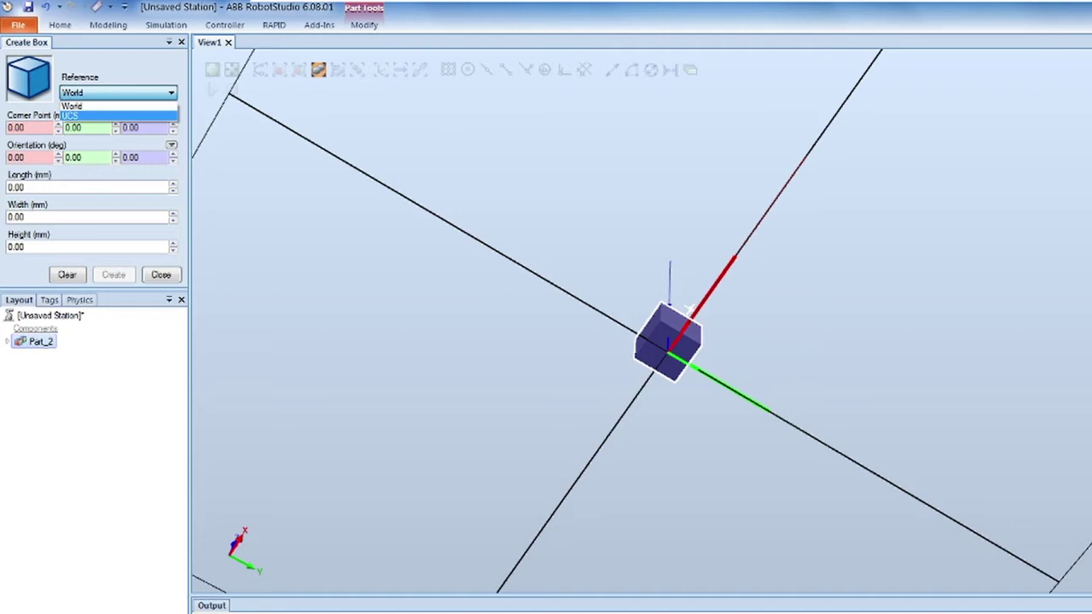
click(170, 93)
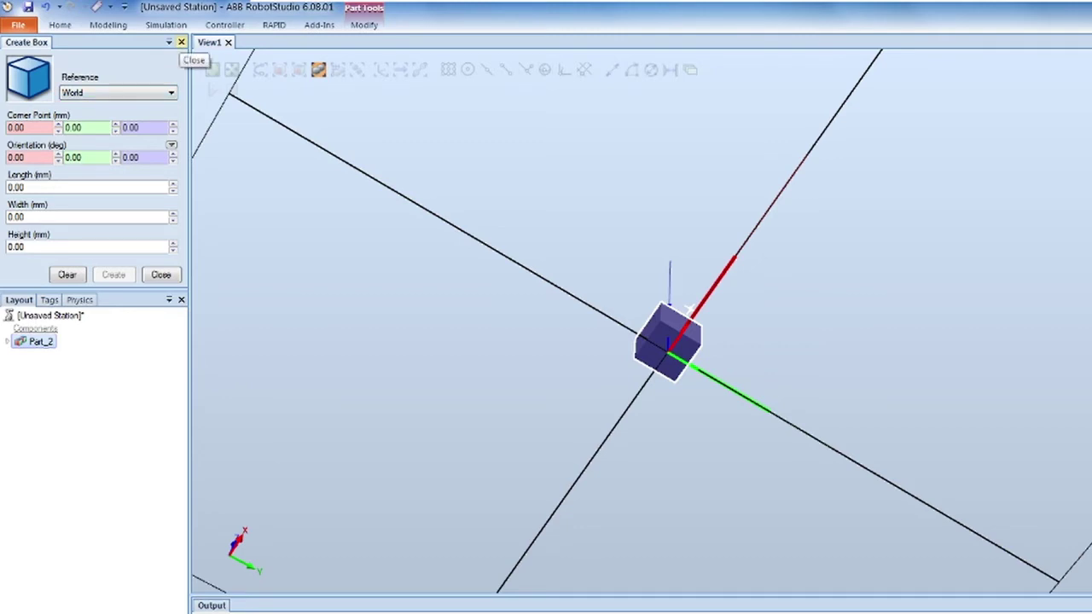
Step: Close the Create Box command and start the Box from 3-points command
click(181, 42)
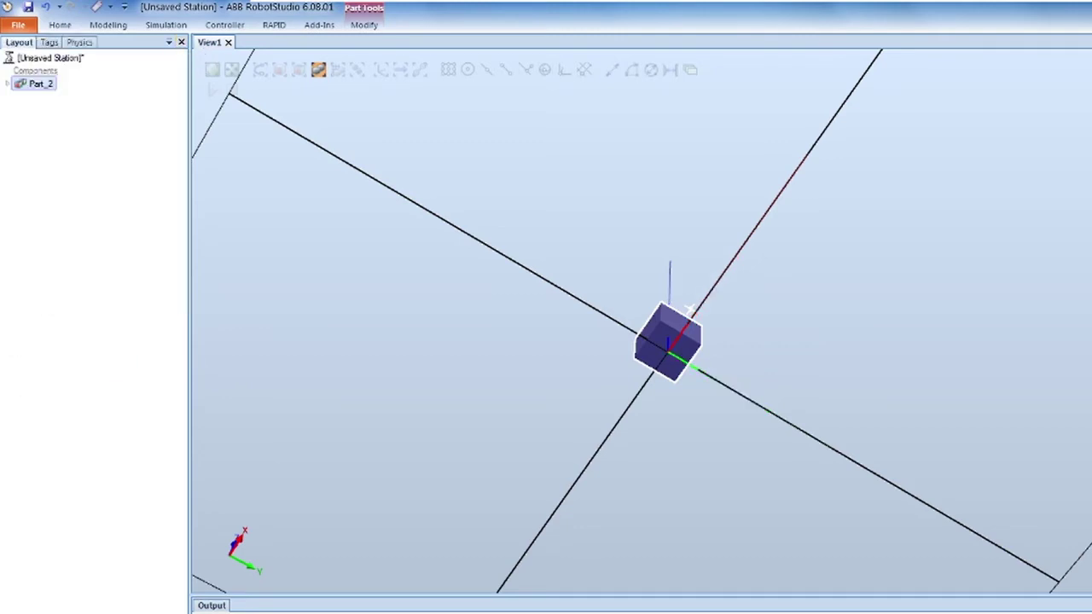
click(108, 24)
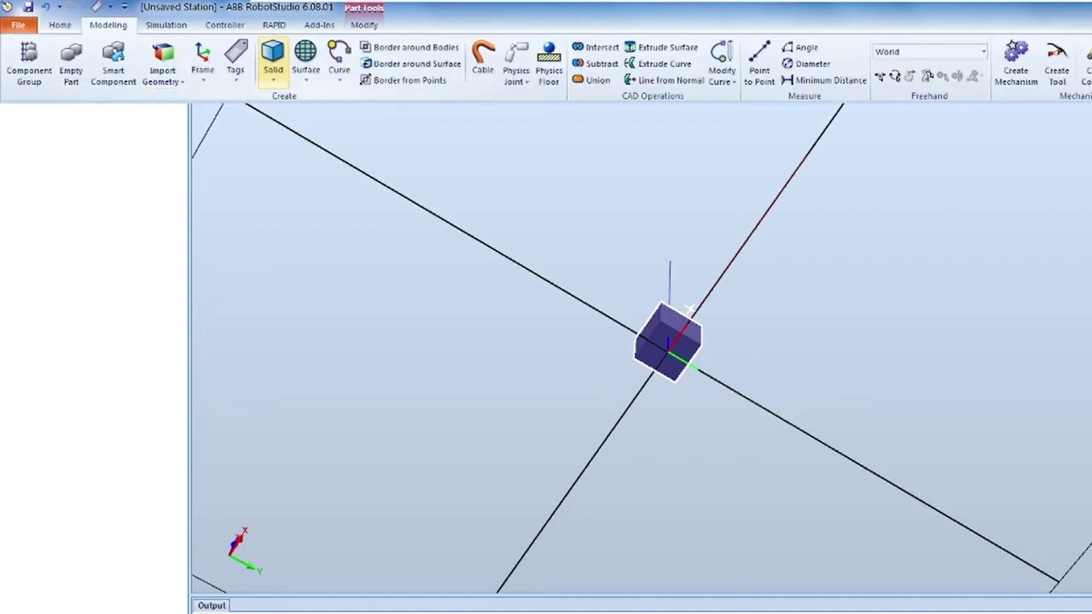
click(273, 61)
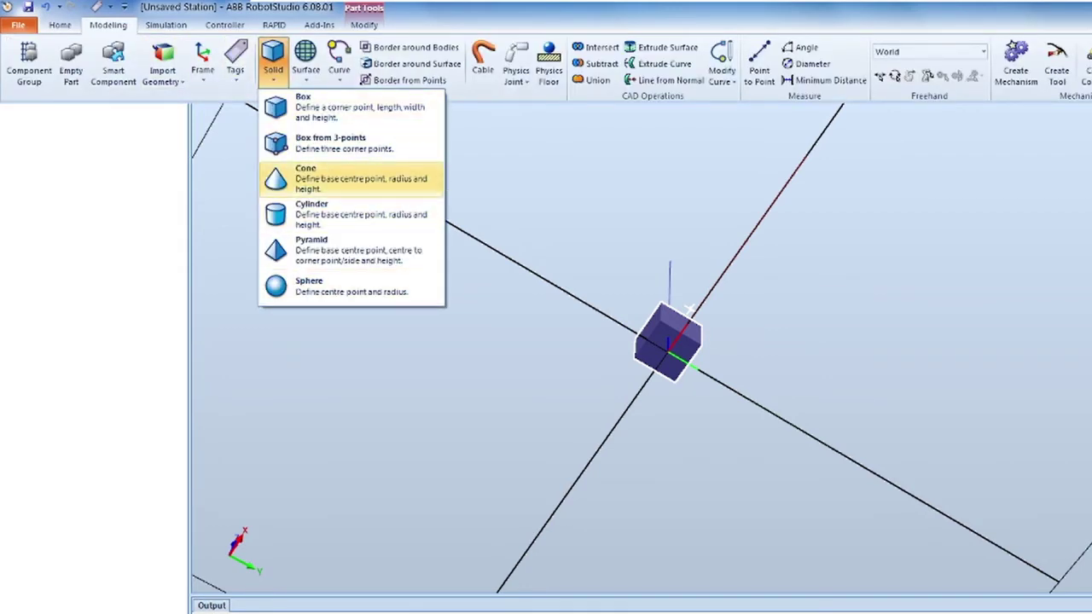
click(341, 142)
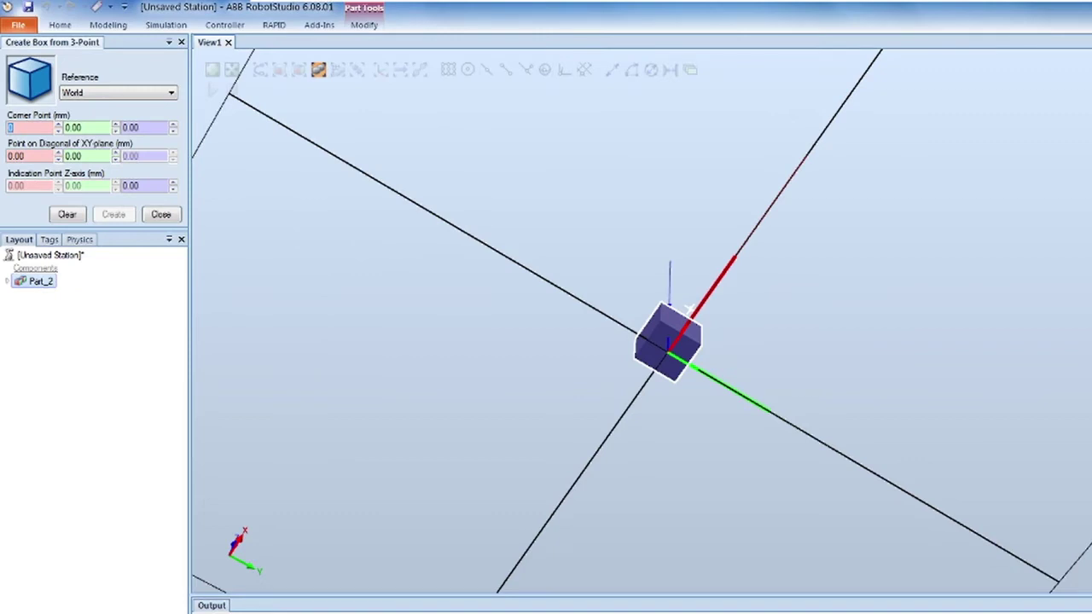
ctrl+shift+drag(690, 309, 696, 333)
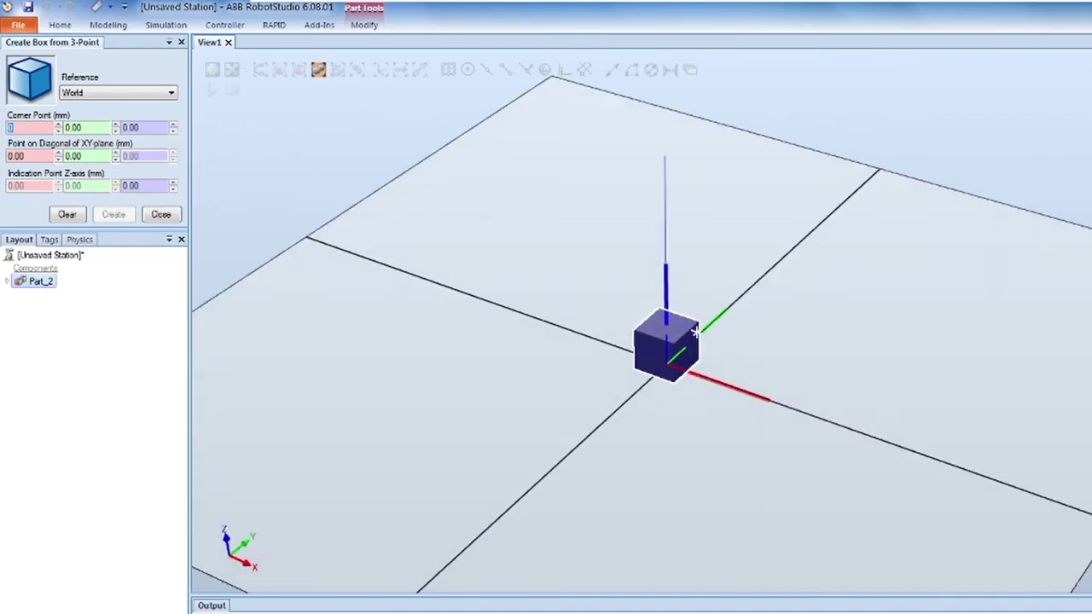
Step: Hide the existing box Part_2 in the graphics view
right_click(43, 282)
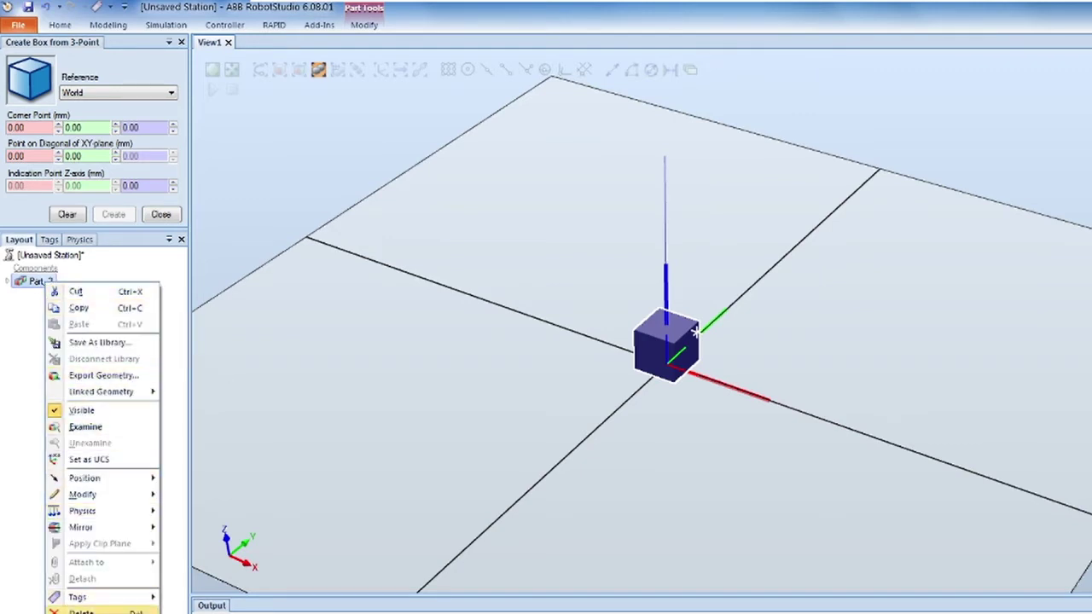
mouse_move(86, 477)
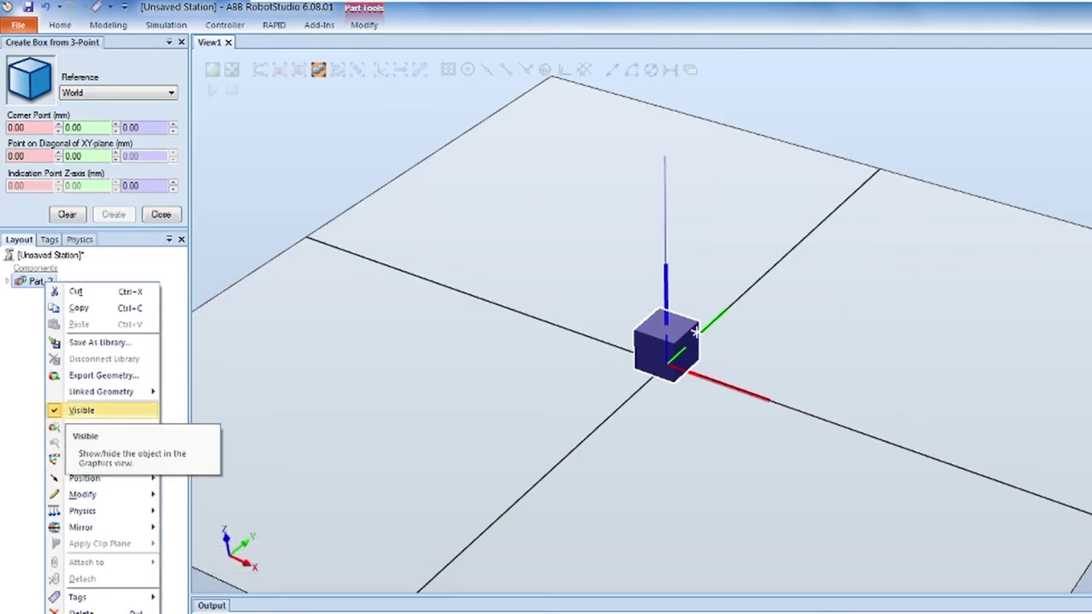
click(82, 410)
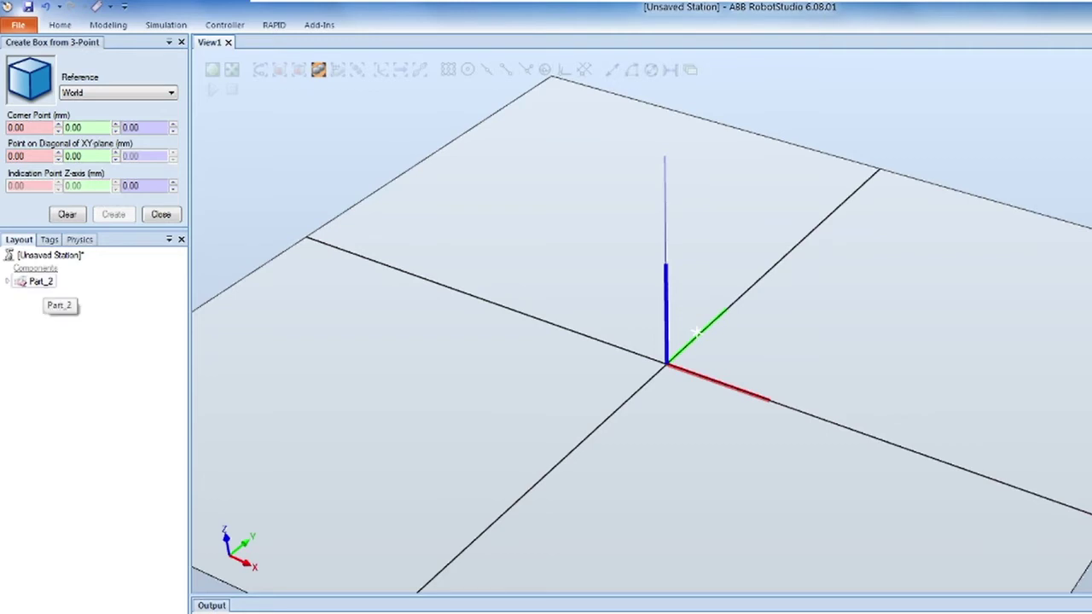
Step: Set the corner point of the three-point box to X -50, Y -50 and Z 0 mm
click(30, 127)
text(0)
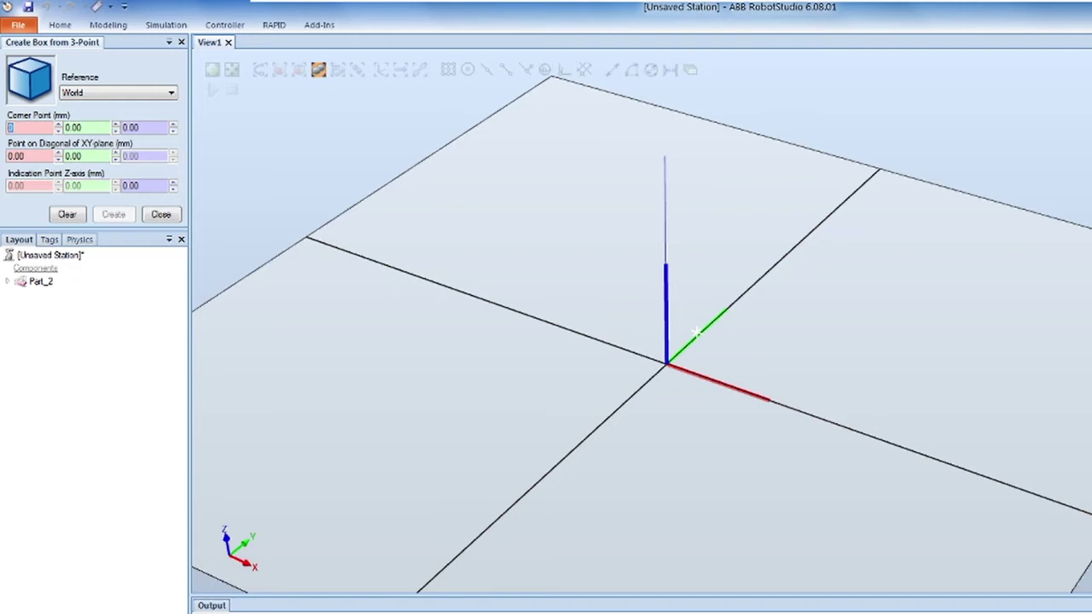
key(Tab)
key(Tab)
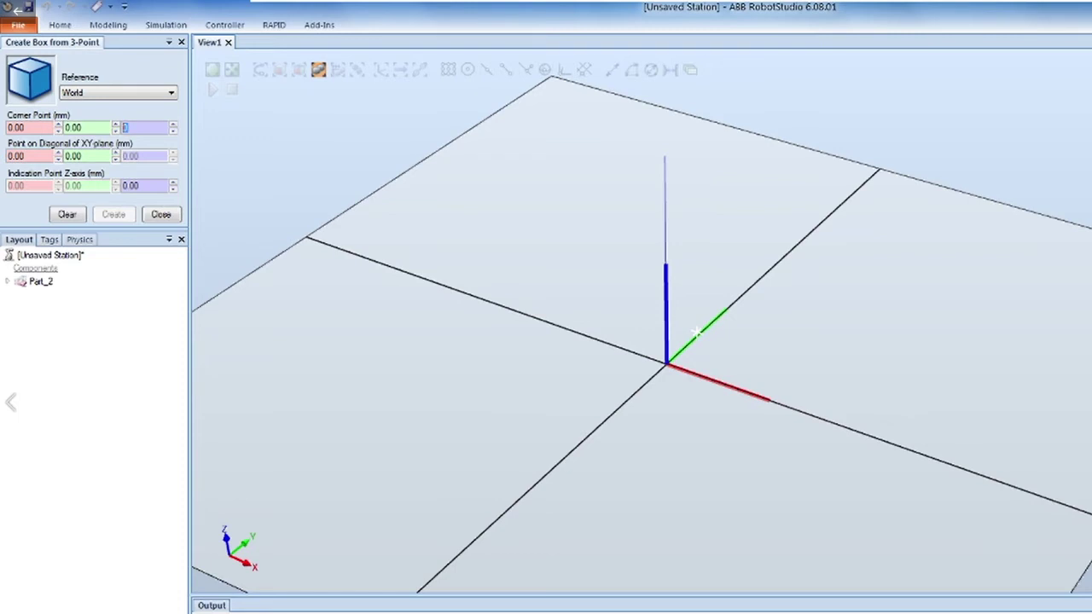
click(17, 127)
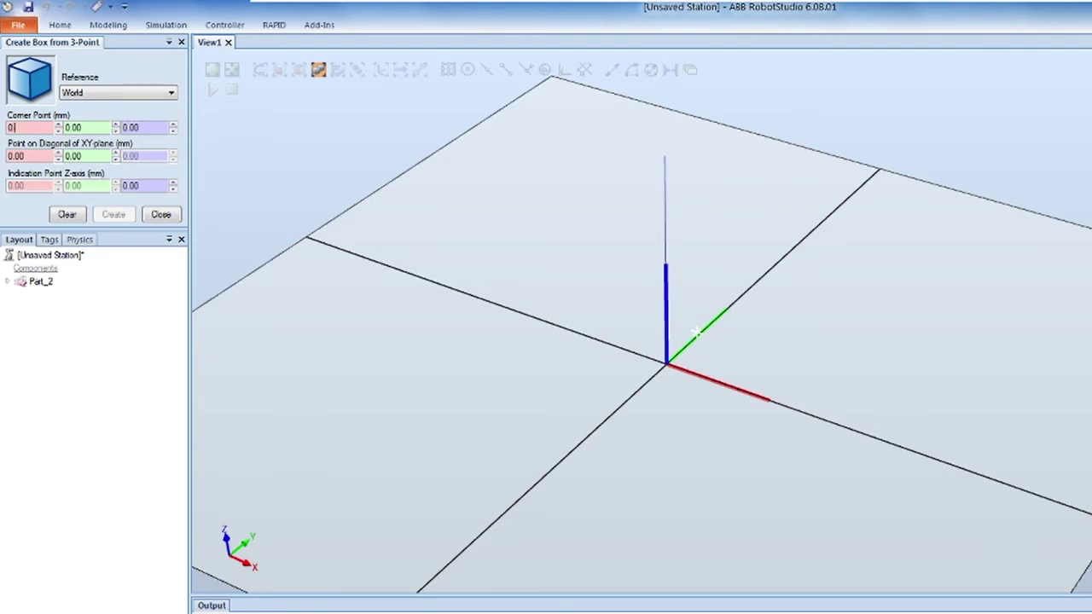
key(BackSpace)
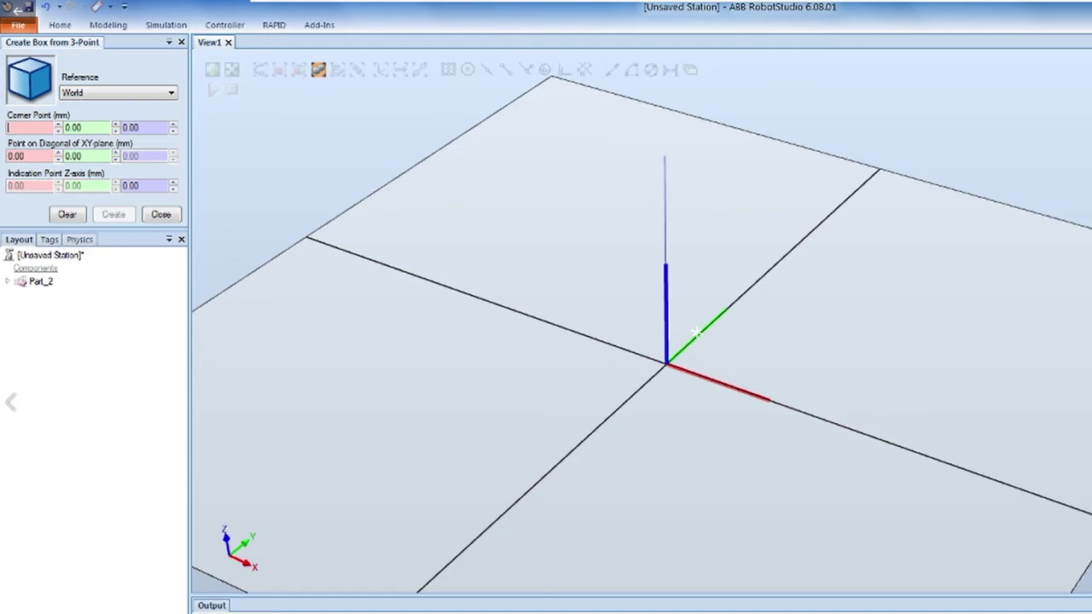
text(-50)
key(Tab)
text(-50)
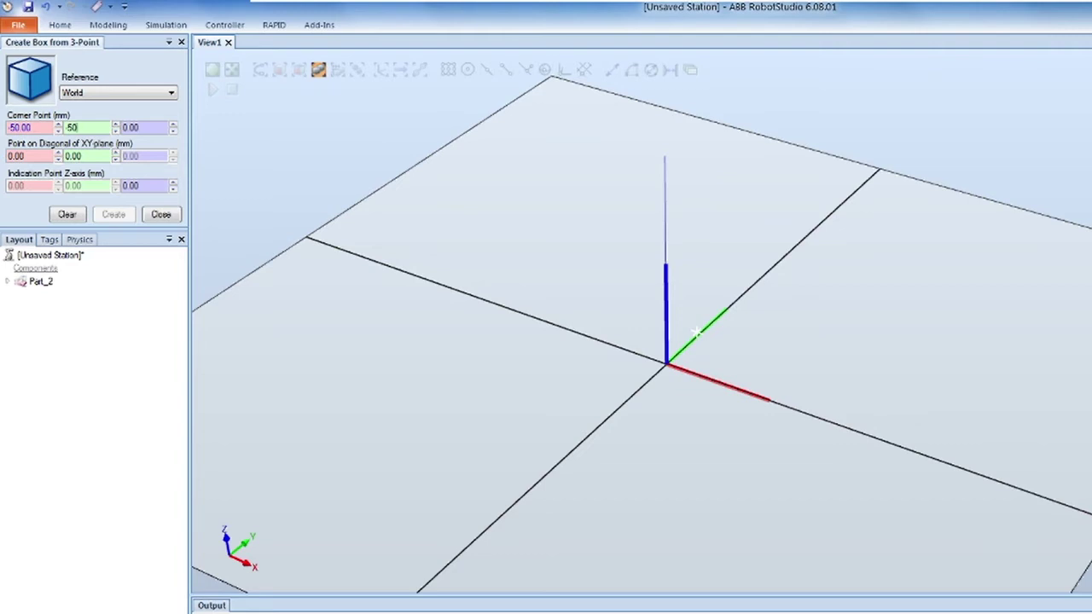
key(Tab)
key(Tab)
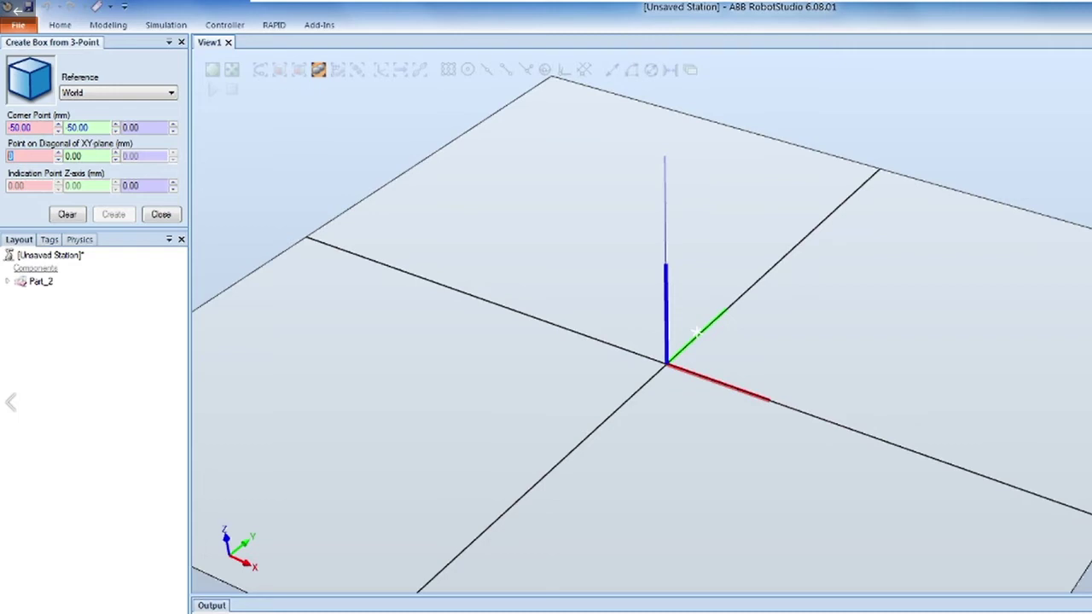
Step: Set the point on the diagonal of the XY-plane to X 50, Y 50 and the Z-axis indication point to 100 mm
text(50)
key(Tab)
text(50)
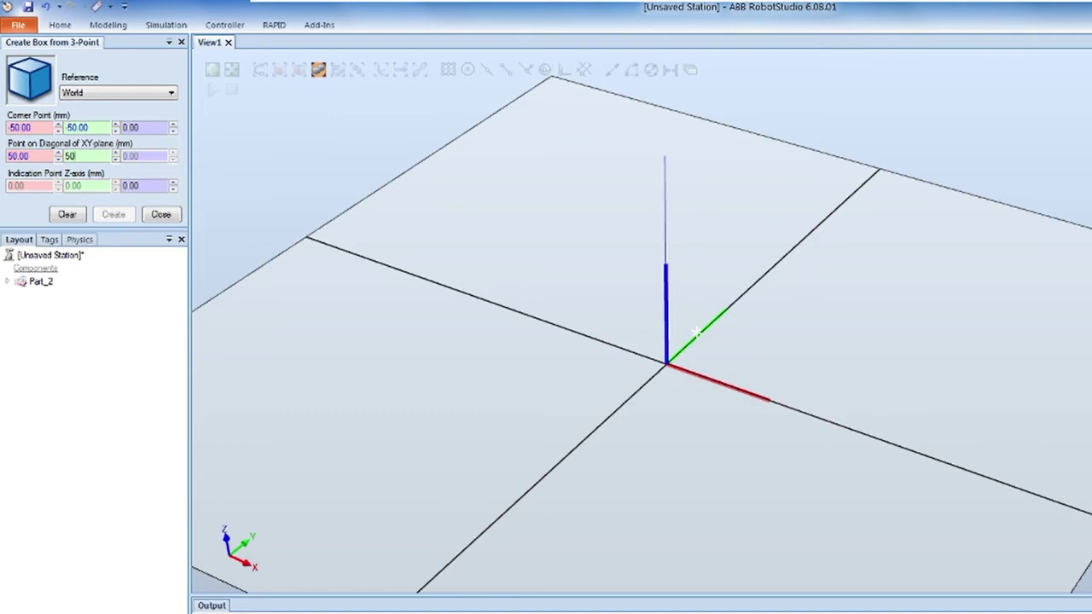
key(Tab)
text(100)
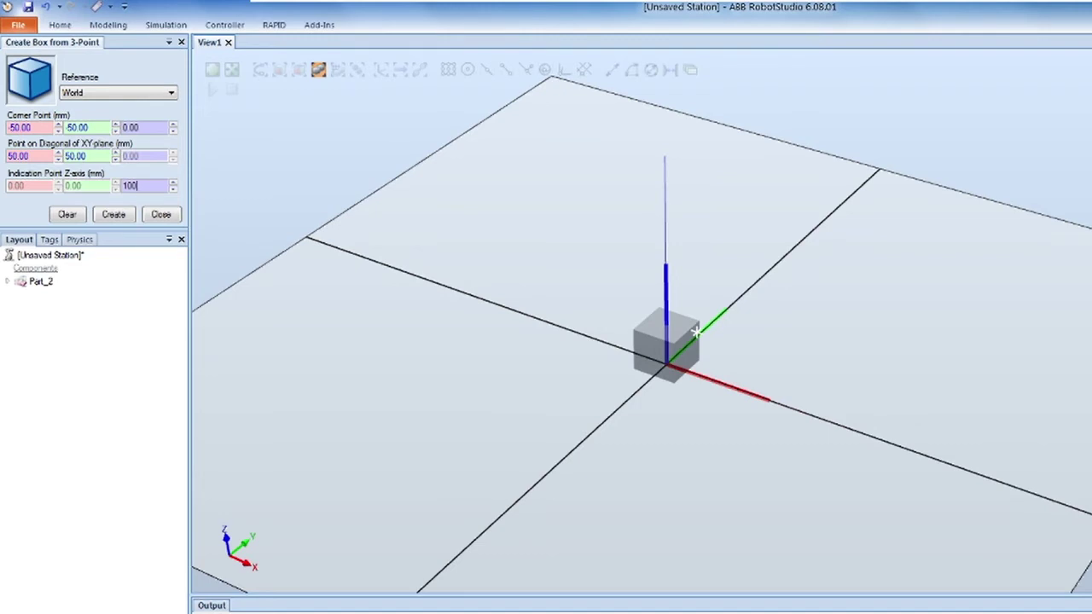
Step: Raise the Z-axis indication point to 200 mm and create the three-point box
click(143, 128)
mouse_move(697, 332)
ctrl+shift+mouse_down()
mouse_move(692, 309)
mouse_move(702, 320)
mouse_move(684, 331)
ctrl+shift+mouse_up()
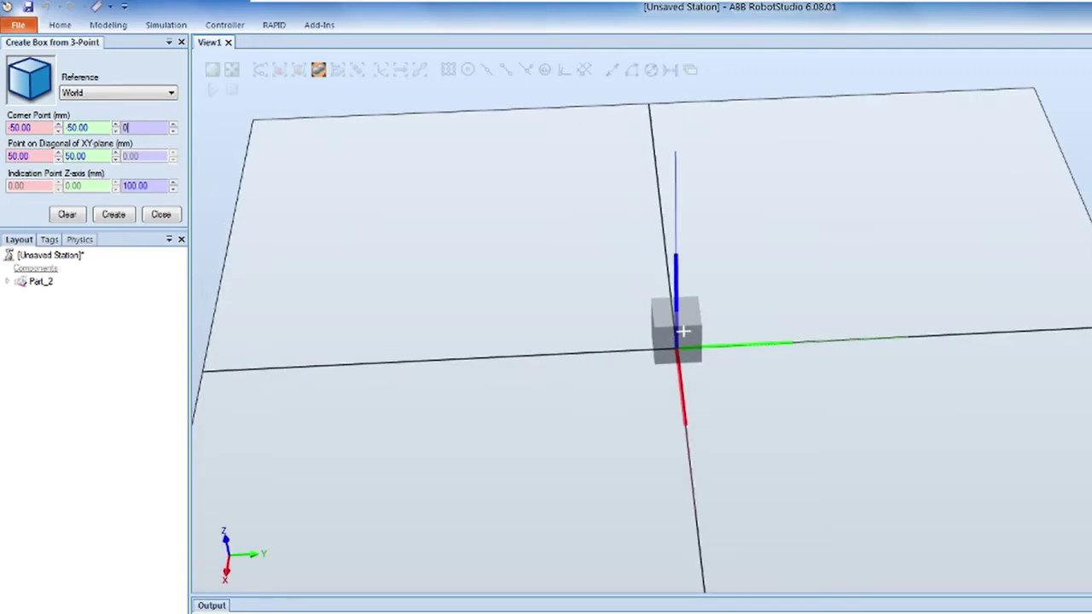
key(Tab)
key(Tab)
key(Tab)
text(200)
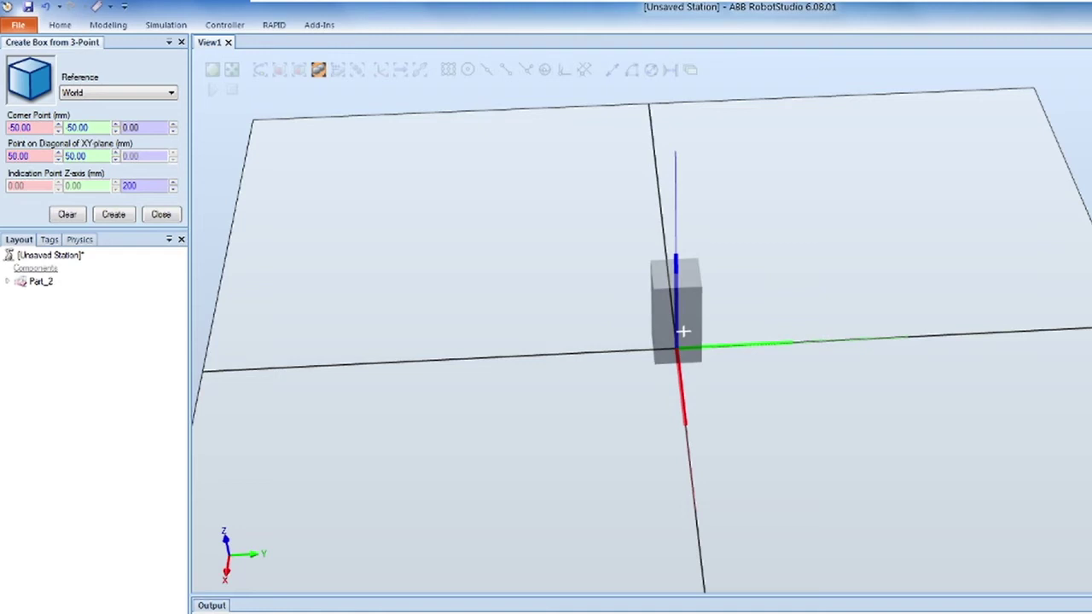
key(Return)
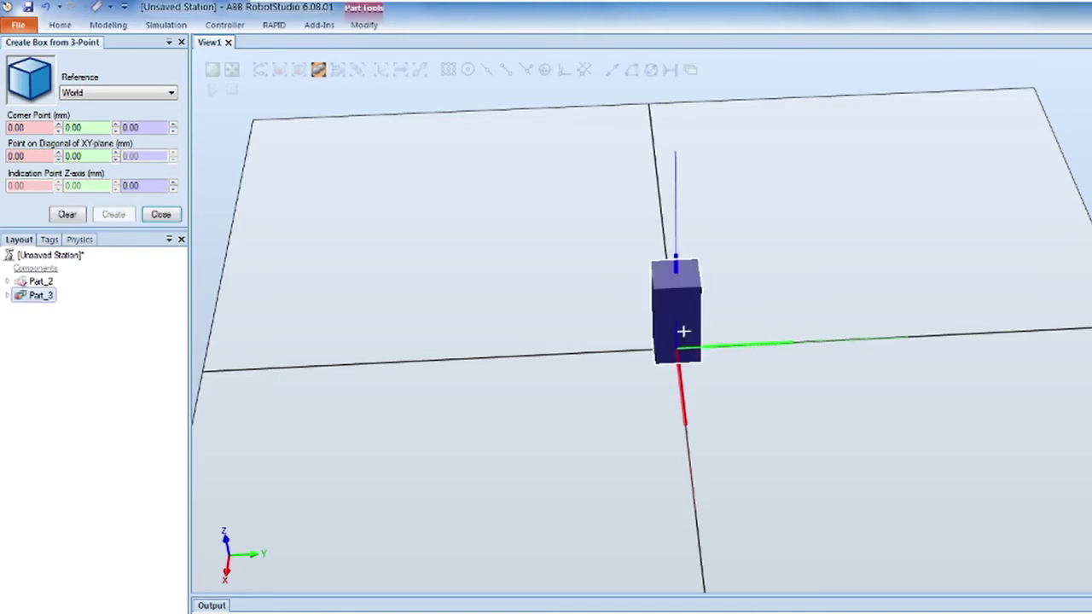
Step: Start the Cone solid command and hide the tall box Part_3 in the graphics view
ctrl+shift+drag(683, 330, 683, 331)
ctrl+shift+drag(597, 354, 689, 330)
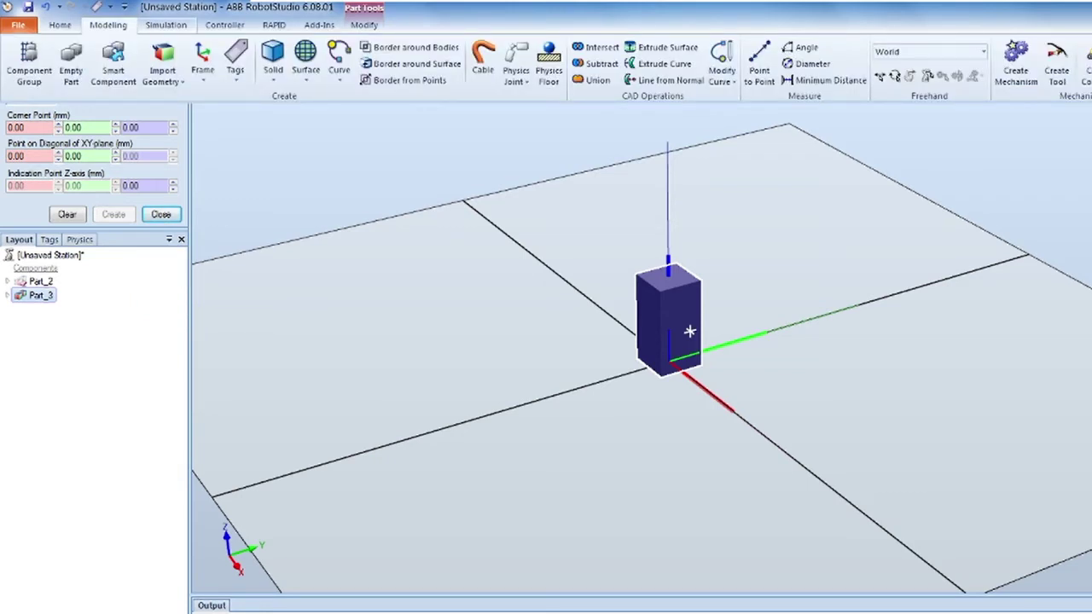
click(166, 25)
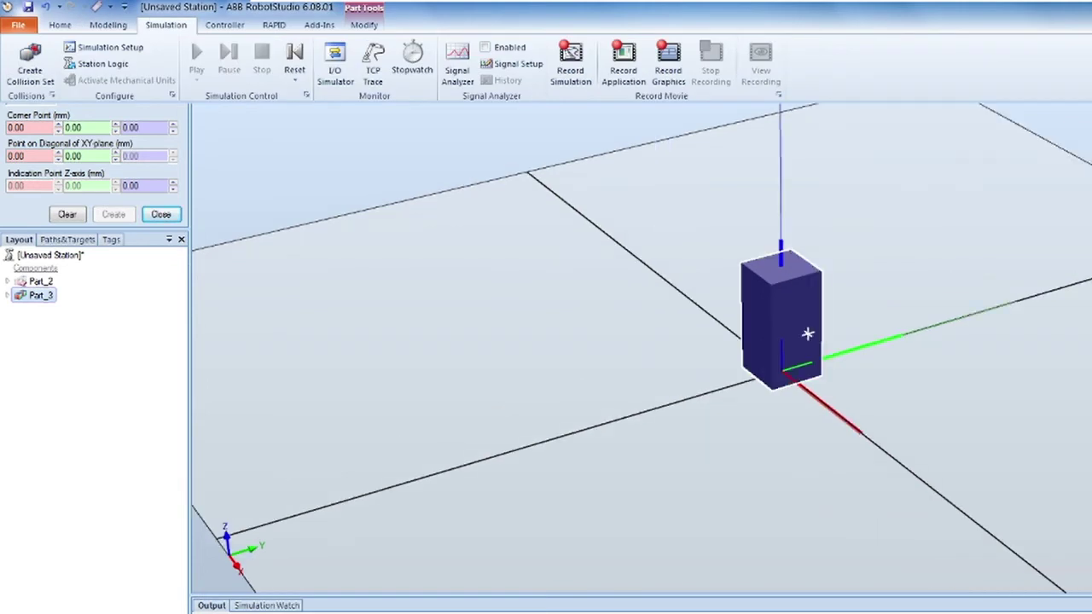
click(107, 24)
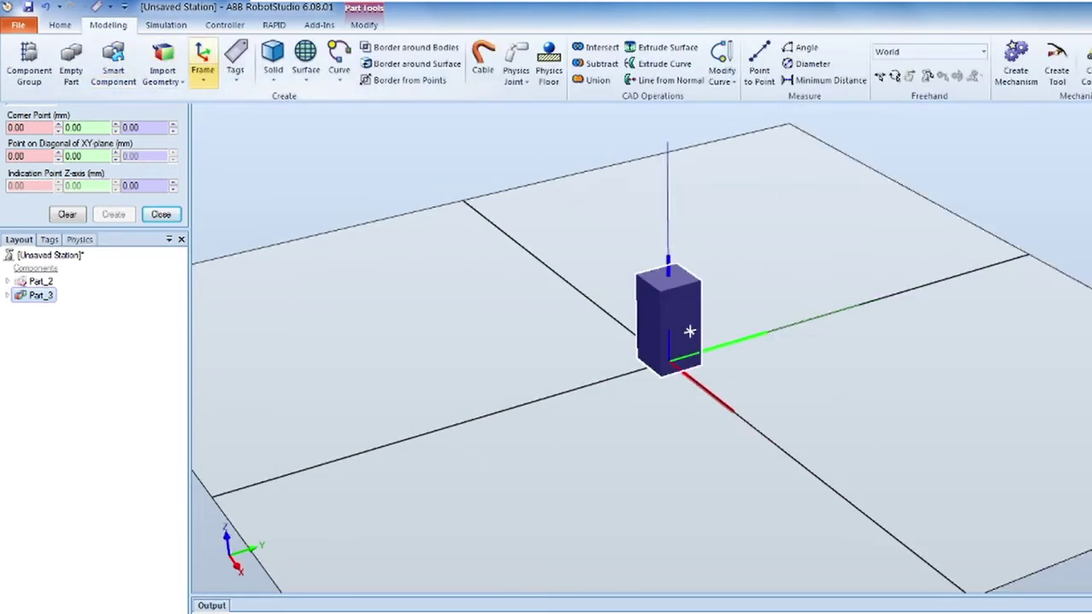
click(272, 60)
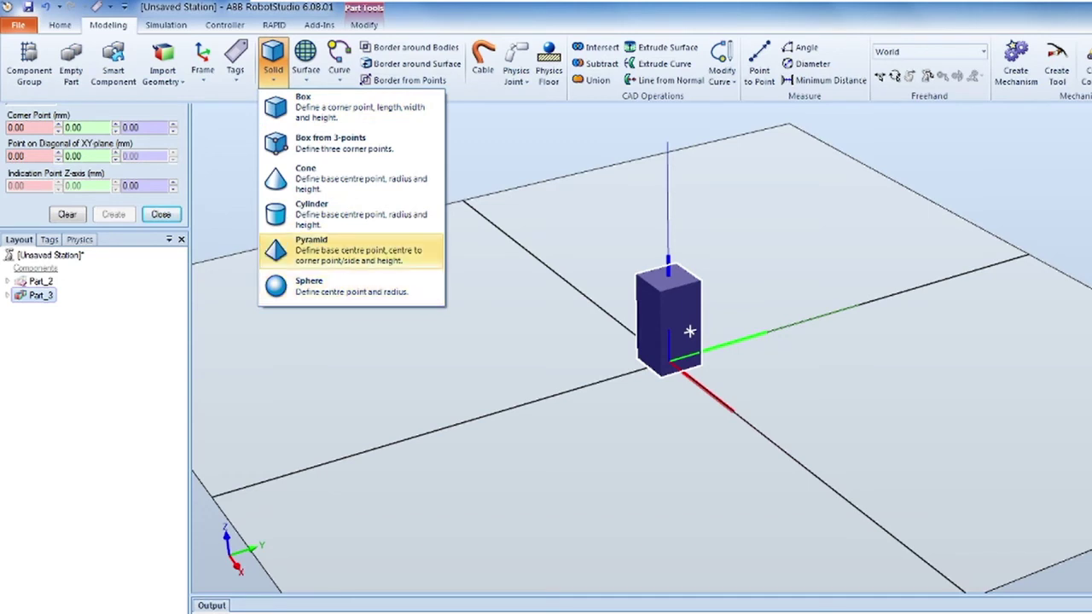
click(341, 178)
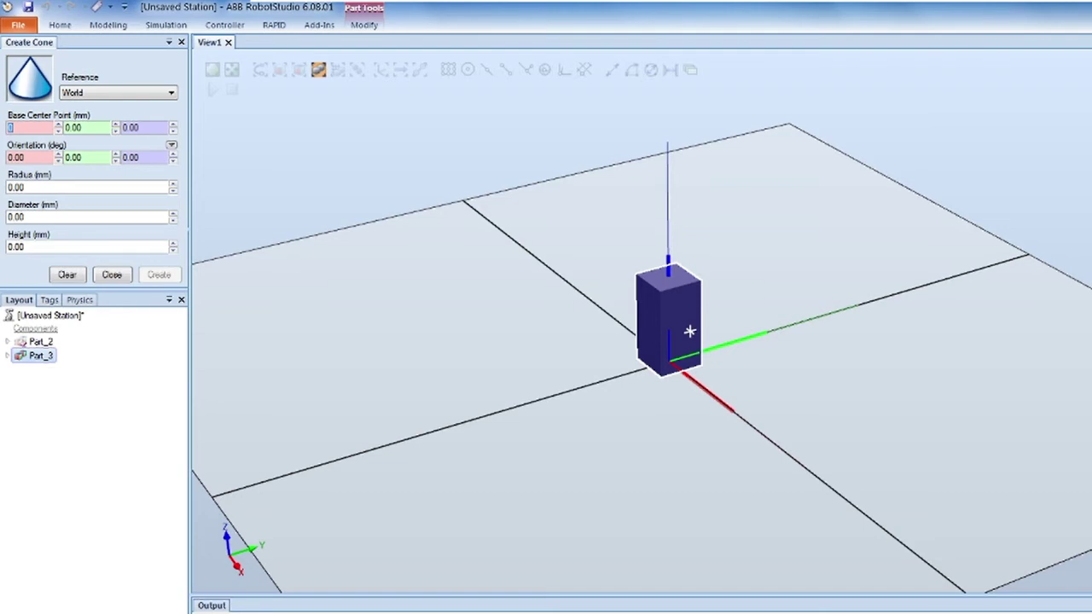
text(0)
right_click(42, 357)
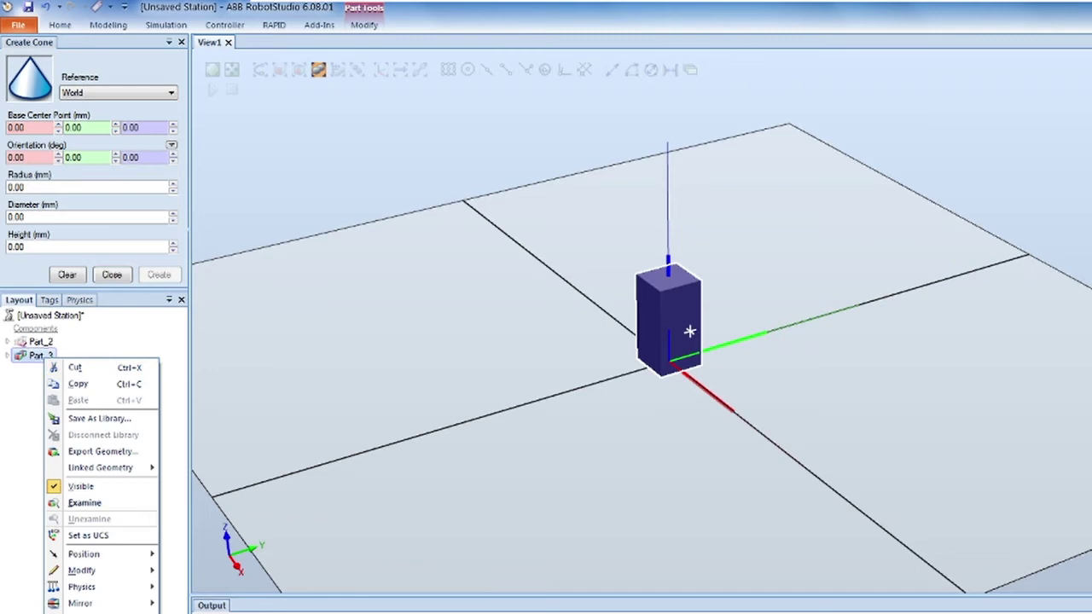
click(81, 486)
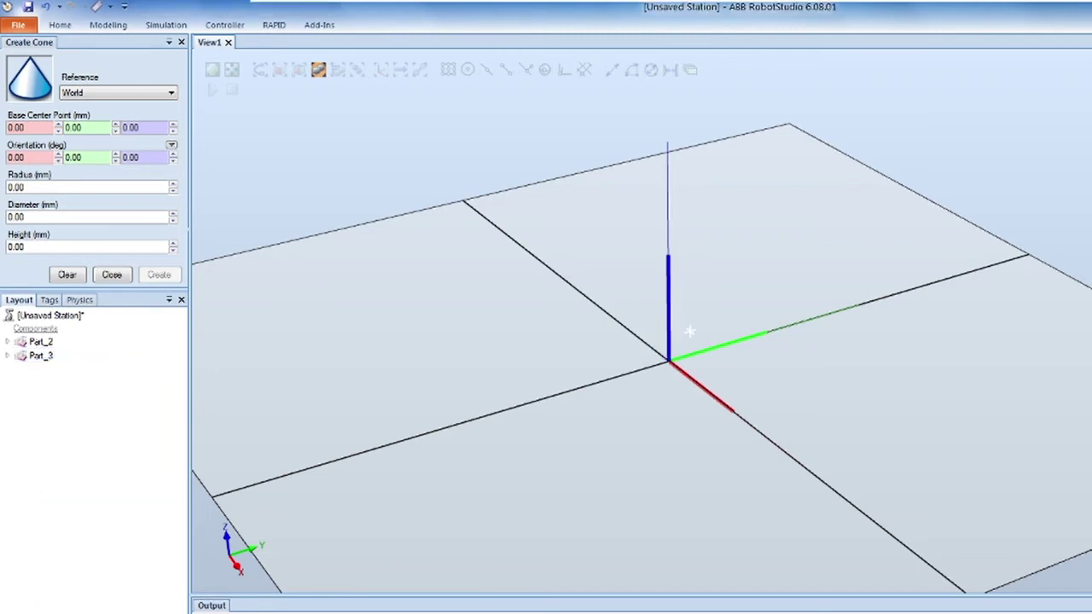
Step: Create a cone based at the world origin with a radius of 20 mm and a height of 200 mm
click(31, 128)
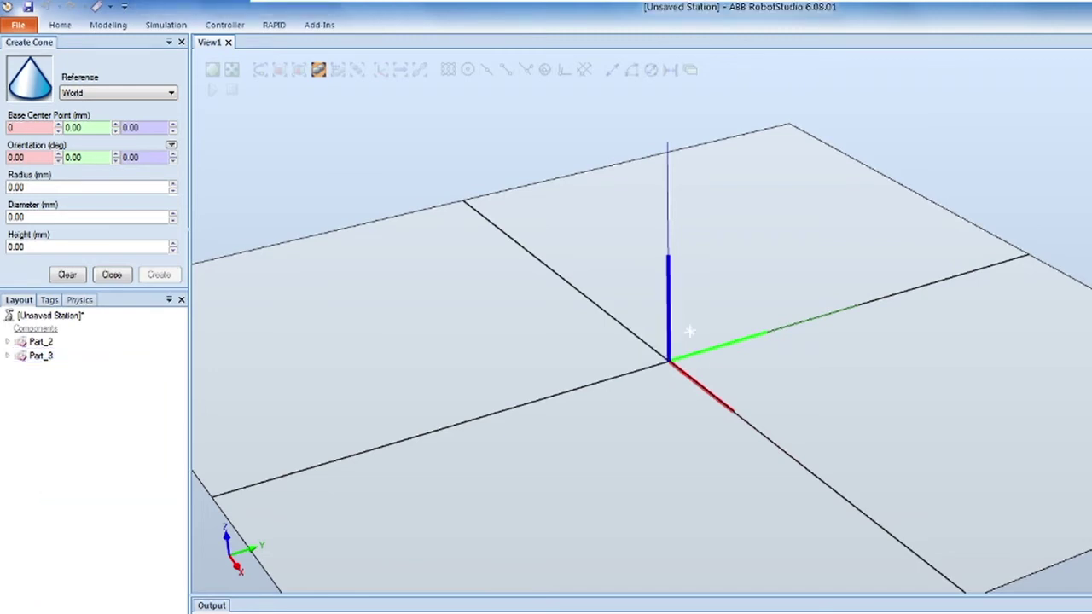
drag(30, 128, 8, 128)
key(Tab)
key(shift+Tab)
click(14, 186)
key(Tab)
key(shift+Tab)
text(20)
key(Tab)
key(Tab)
text(200)
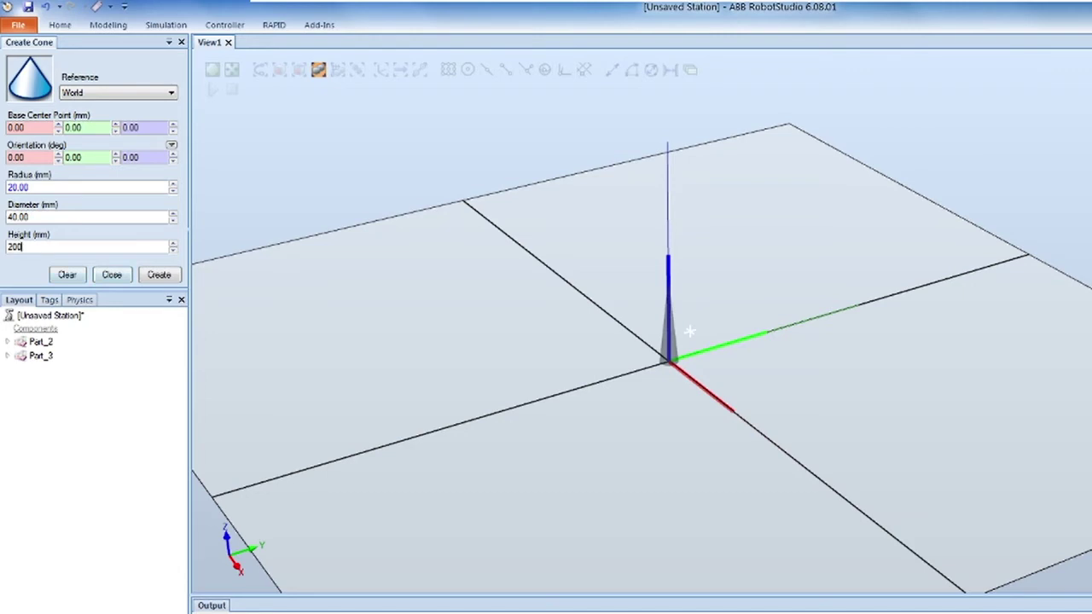
key(Tab)
key(Return)
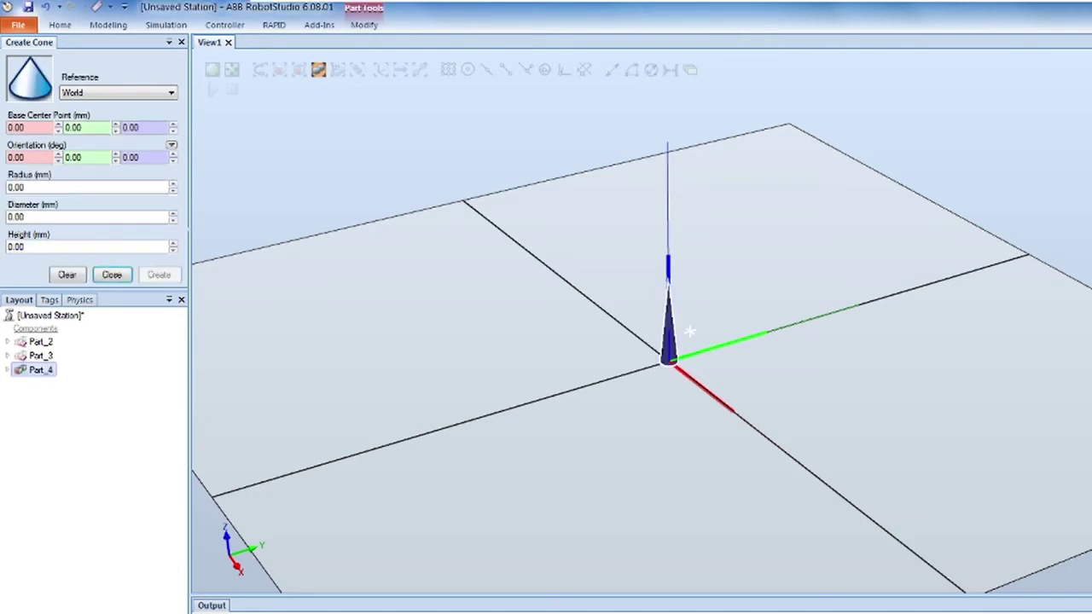
Step: View the new cone from the side and hide it in the graphics view
mouse_move(690, 331)
ctrl+shift+mouse_down()
mouse_move(682, 321)
mouse_move(704, 325)
ctrl+shift+mouse_up()
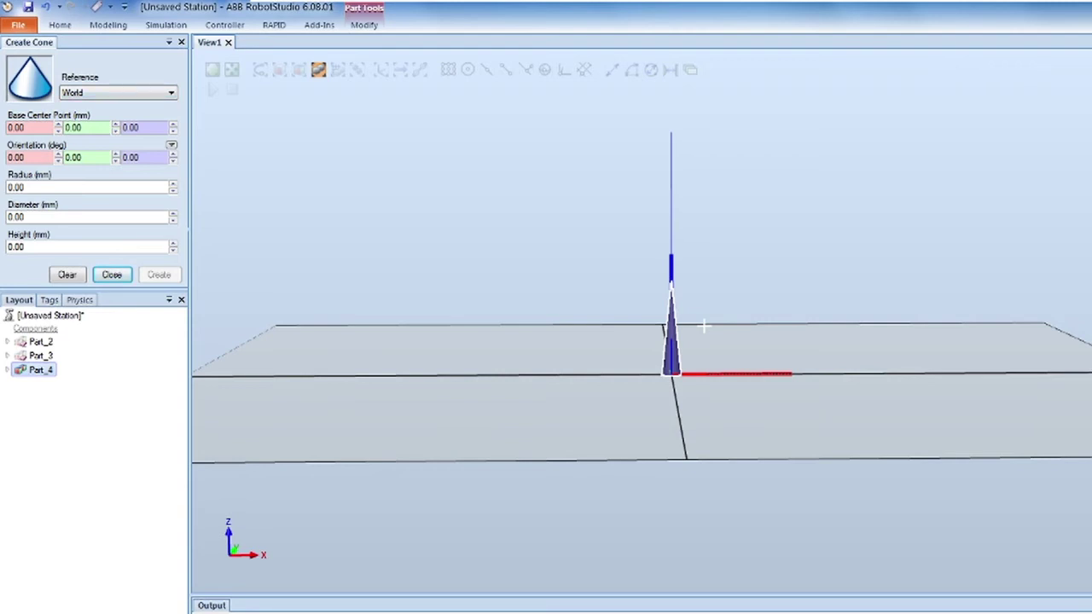
mouse_move(704, 325)
ctrl+shift+mouse_down()
mouse_move(685, 332)
mouse_move(698, 329)
ctrl+shift+mouse_up()
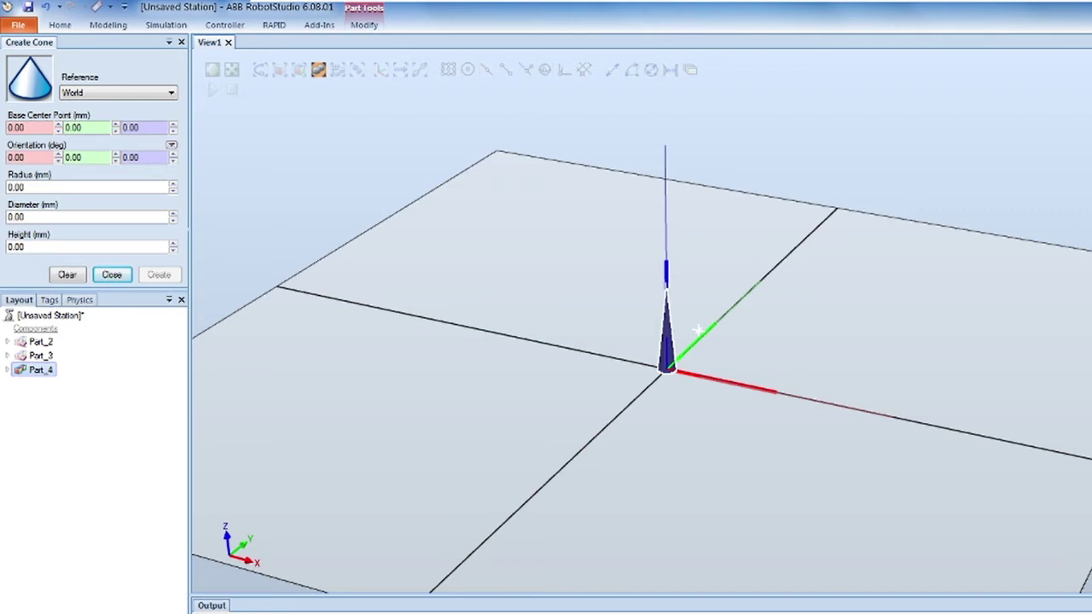
right_click(41, 369)
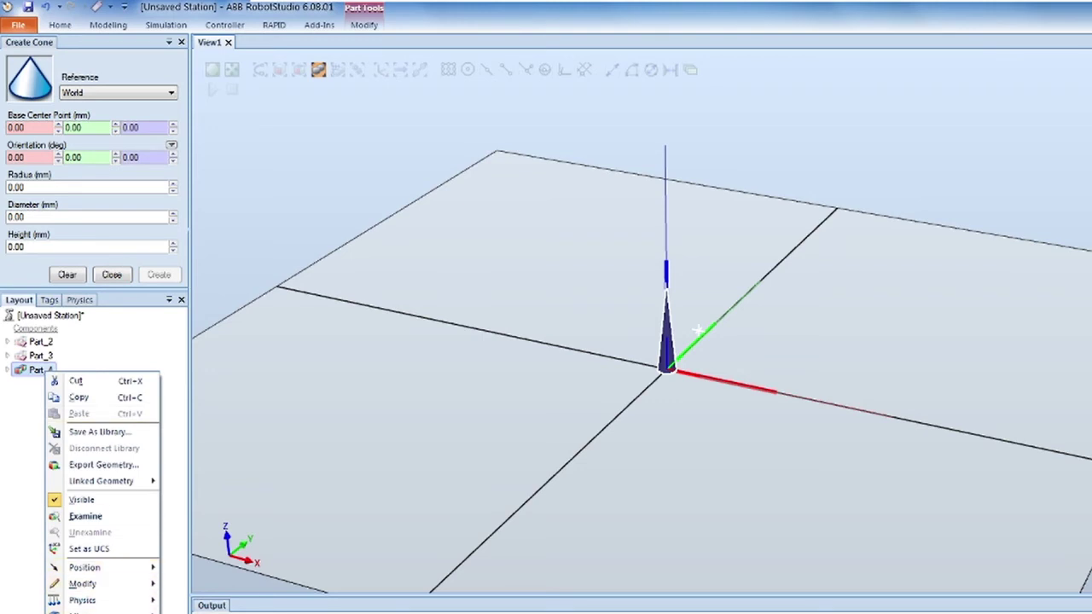
click(82, 499)
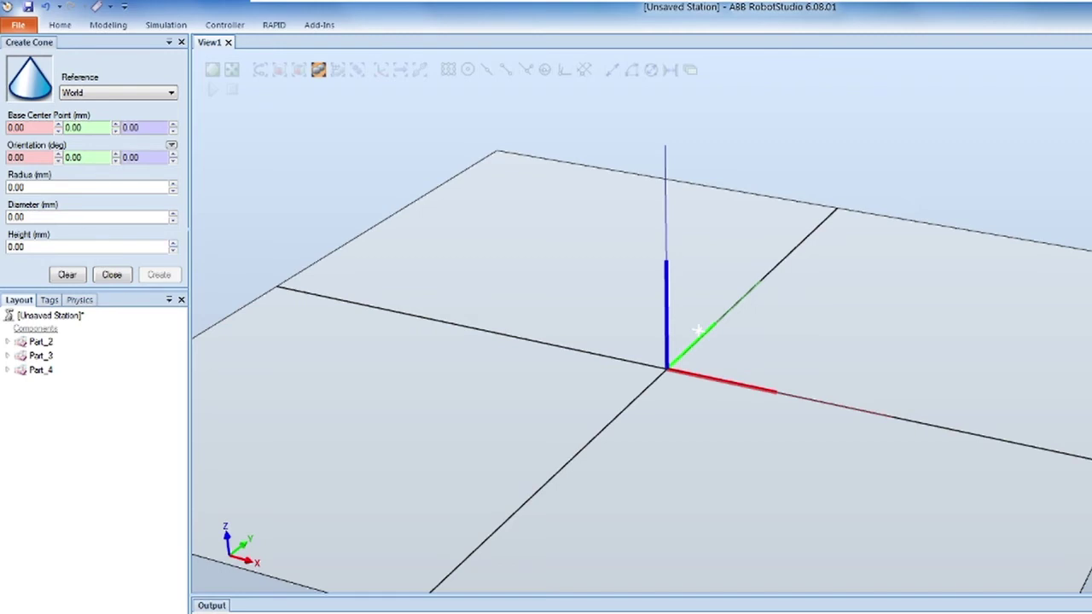
Step: Define another cone at the origin with a radius of 20 mm and a height of 200 mm
click(51, 186)
text(20)
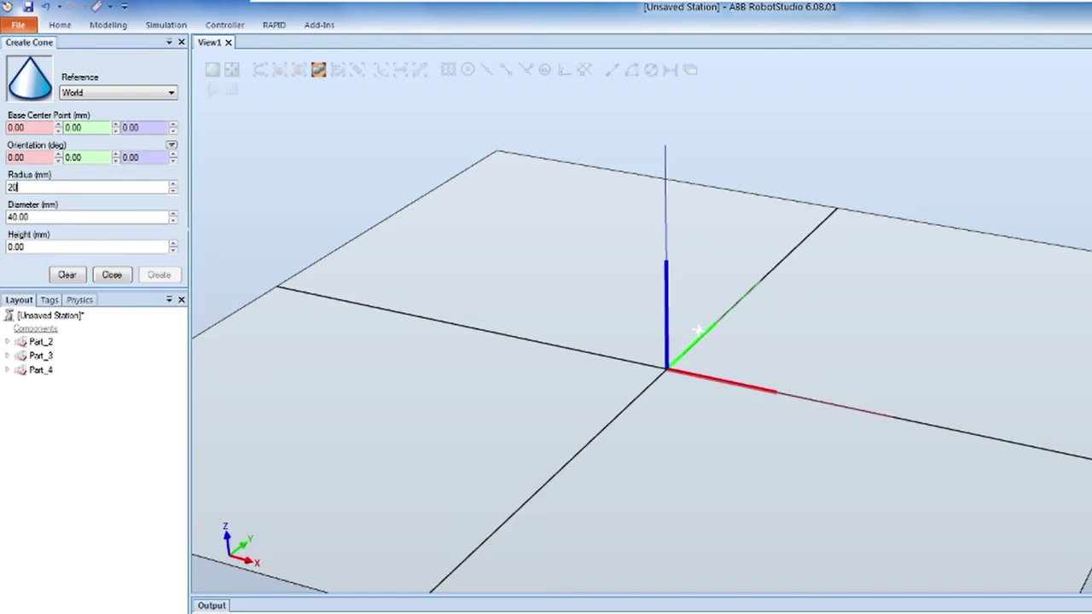
key(Tab)
text(1)
key(BackSpace)
text(200)
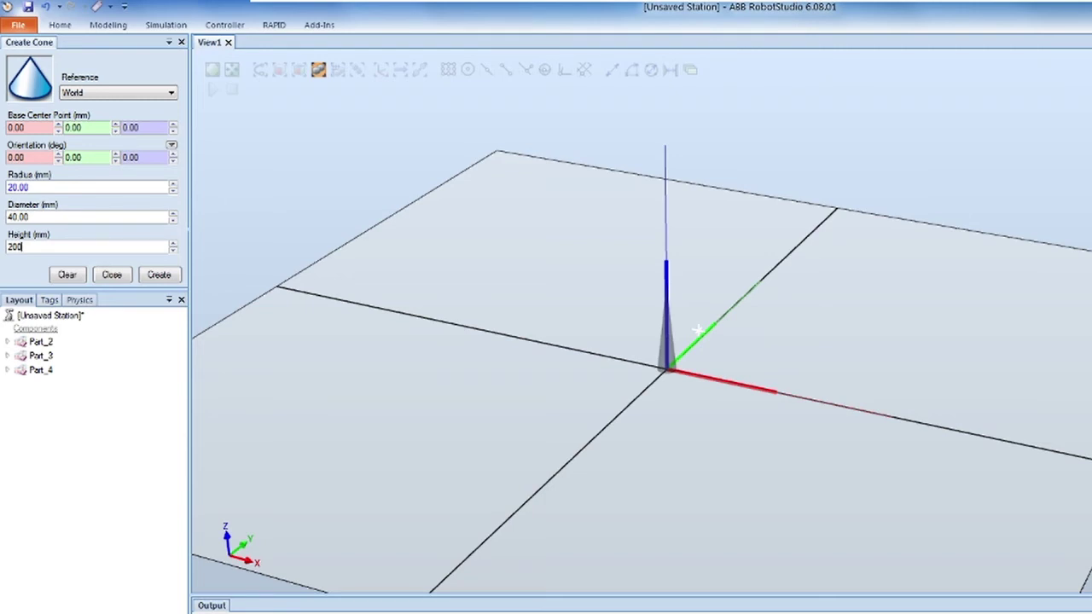
Step: Try tilting the cone preview 45° about the X axis, inspect it from several sides, and reset the X orientation to 0
key(Tab)
text(45)
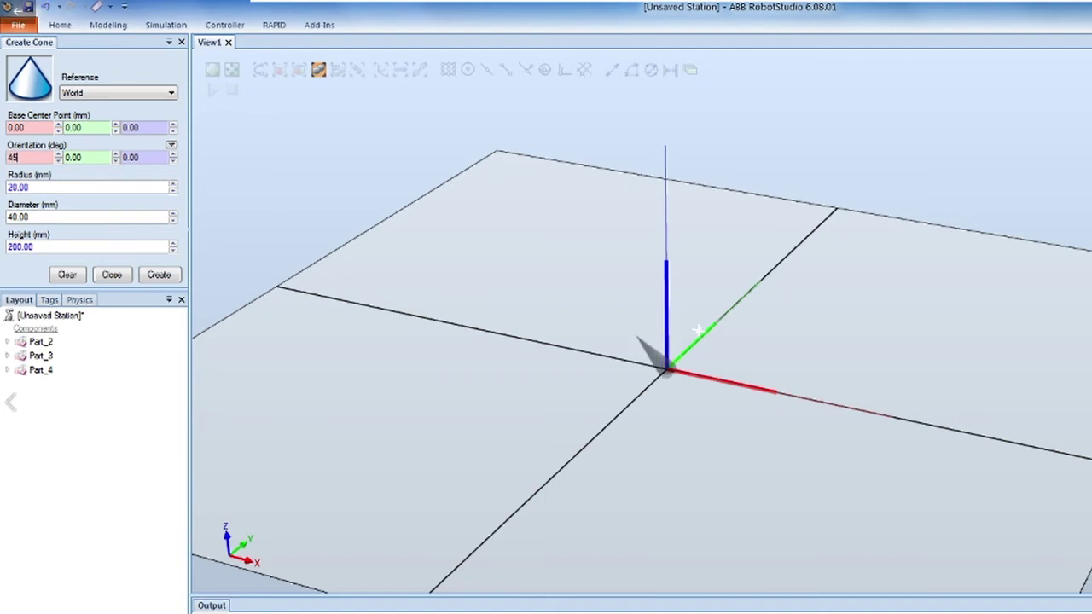
ctrl+shift+drag(698, 330, 683, 329)
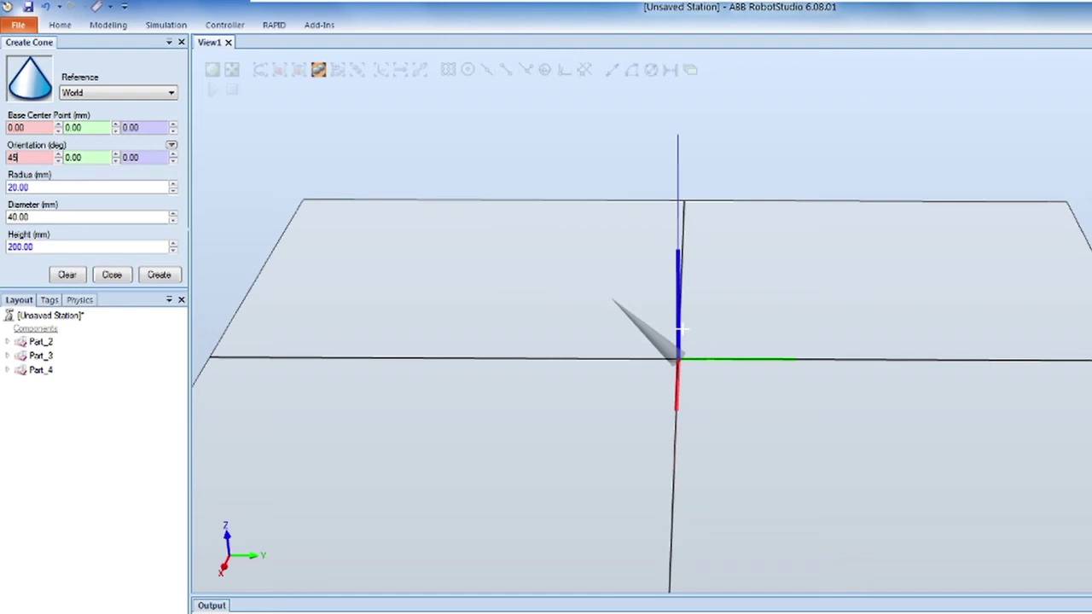
mouse_move(682, 329)
ctrl+shift+mouse_down()
mouse_move(689, 313)
mouse_move(680, 323)
ctrl+shift+mouse_up()
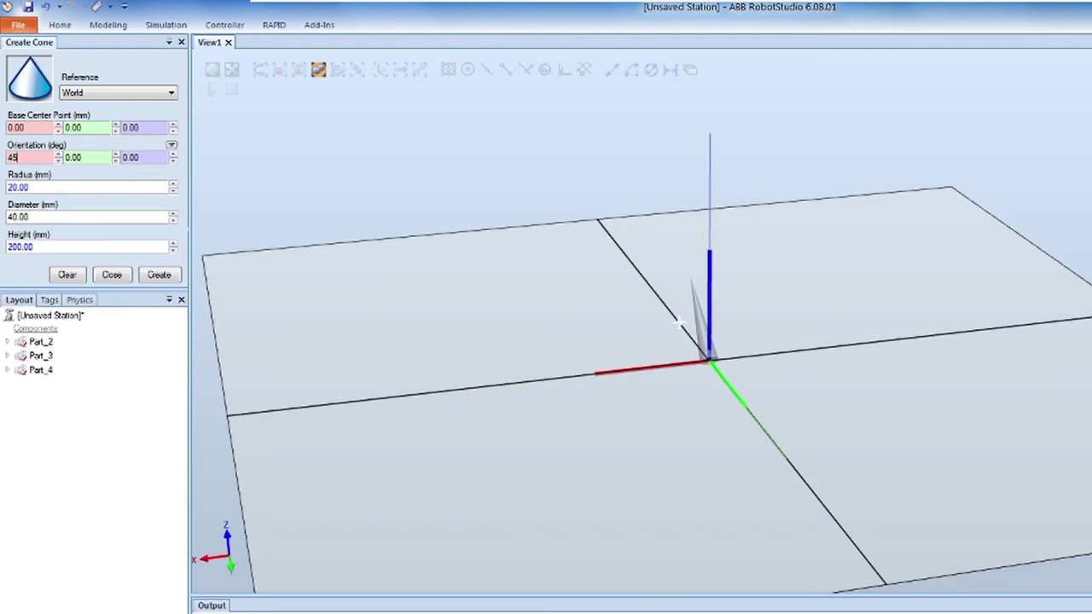
mouse_move(679, 322)
ctrl+shift+mouse_down()
mouse_move(694, 324)
mouse_move(681, 325)
ctrl+shift+mouse_up()
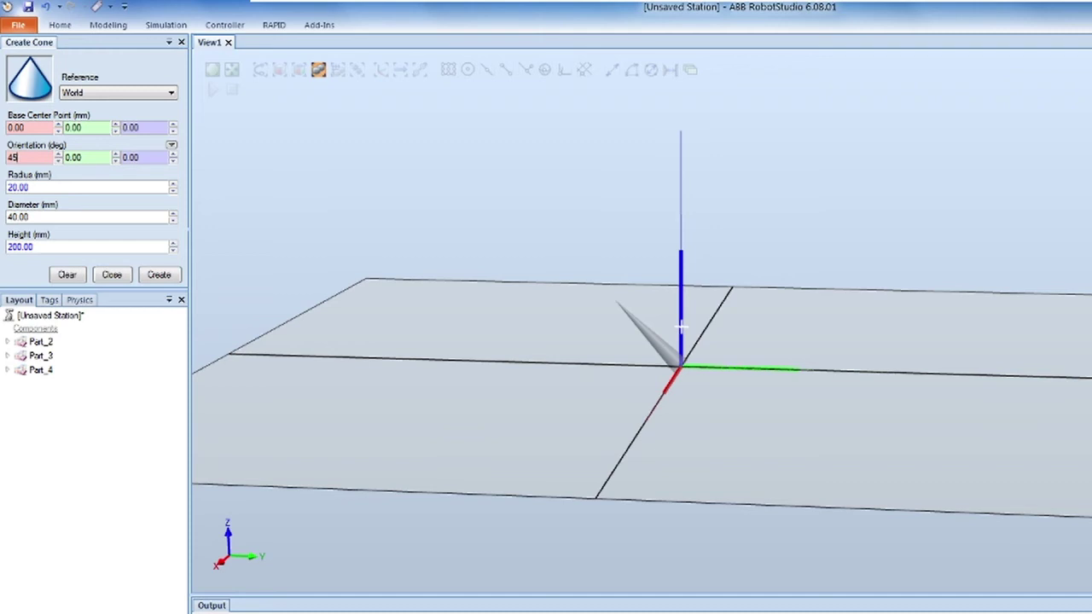
key(ctrl+a)
text(0)
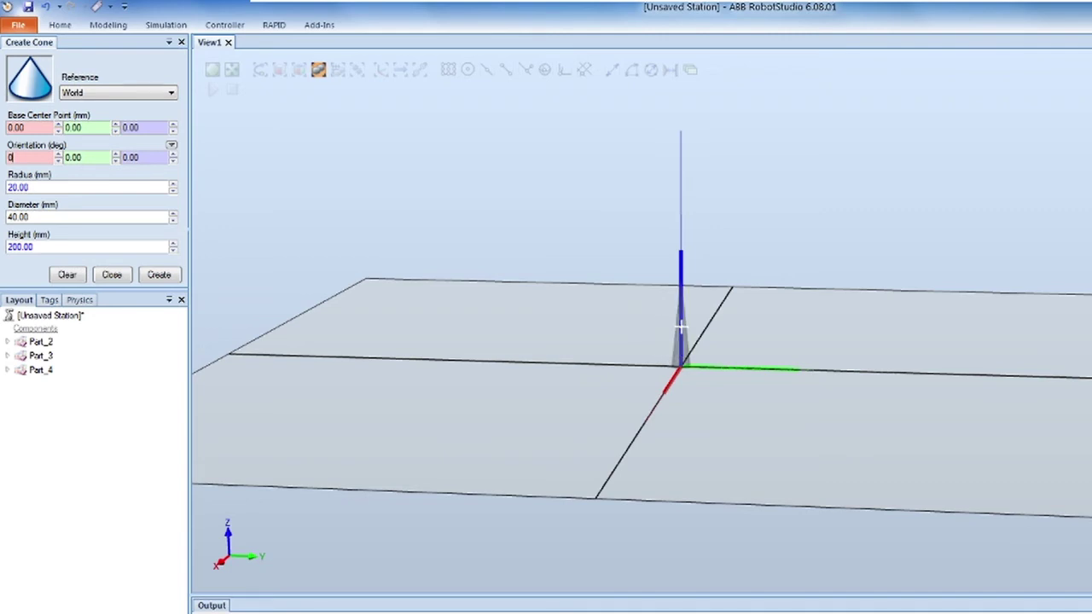
Step: Create the upright cone at the world origin with a radius of 20 mm and a height of 200 mm
key(Return)
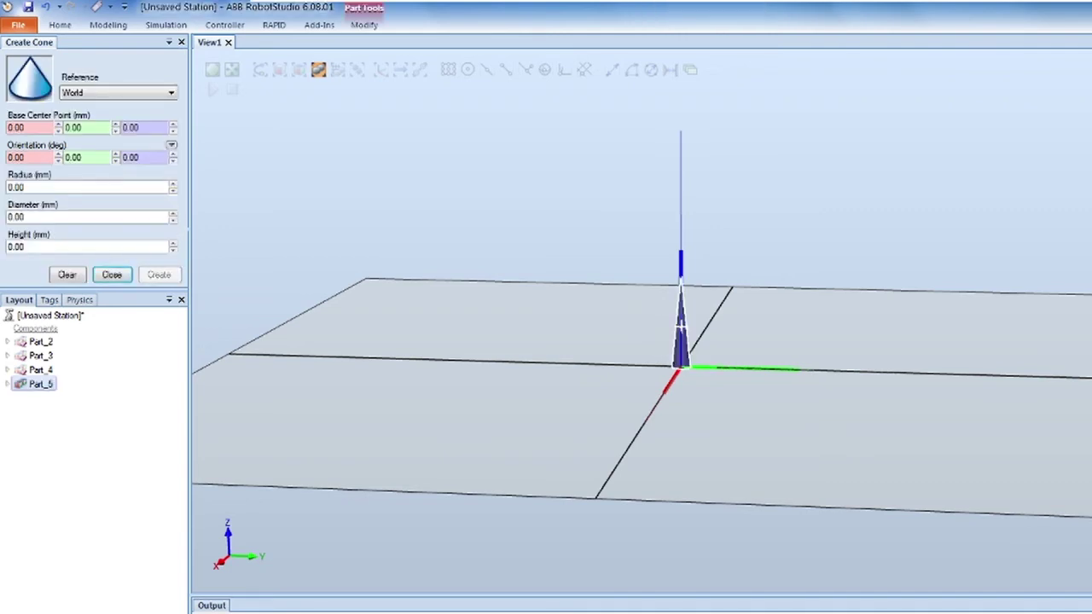
right_drag(681, 327, 682, 324)
key(Escape)
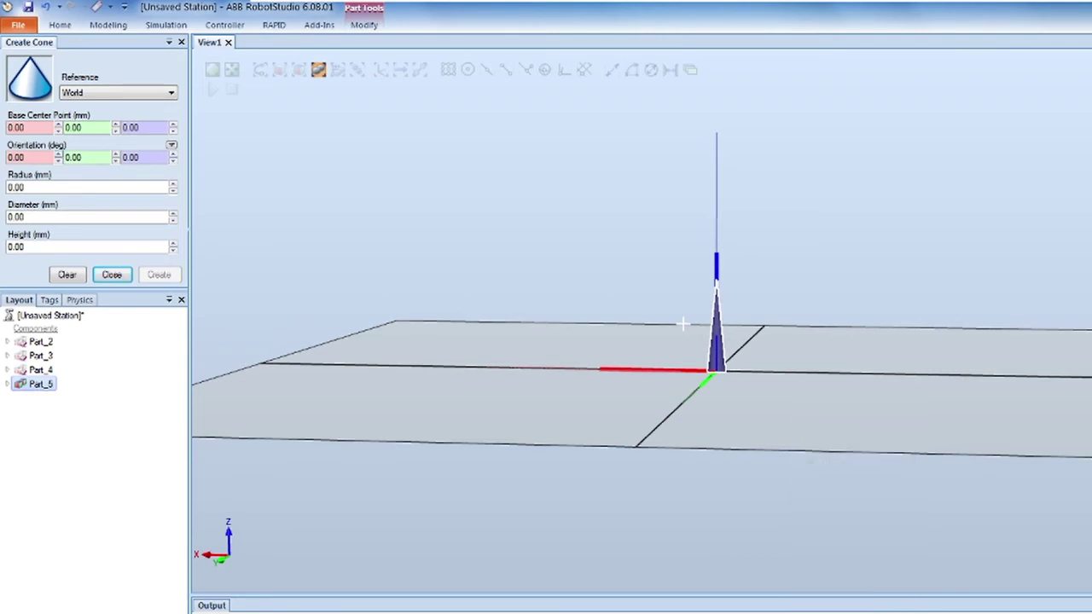
Step: Set the next cone's Y orientation to 45° and hide the upright cone Part_5 in the graphics view
click(75, 158)
double_click(67, 157)
text(45)
key(Tab)
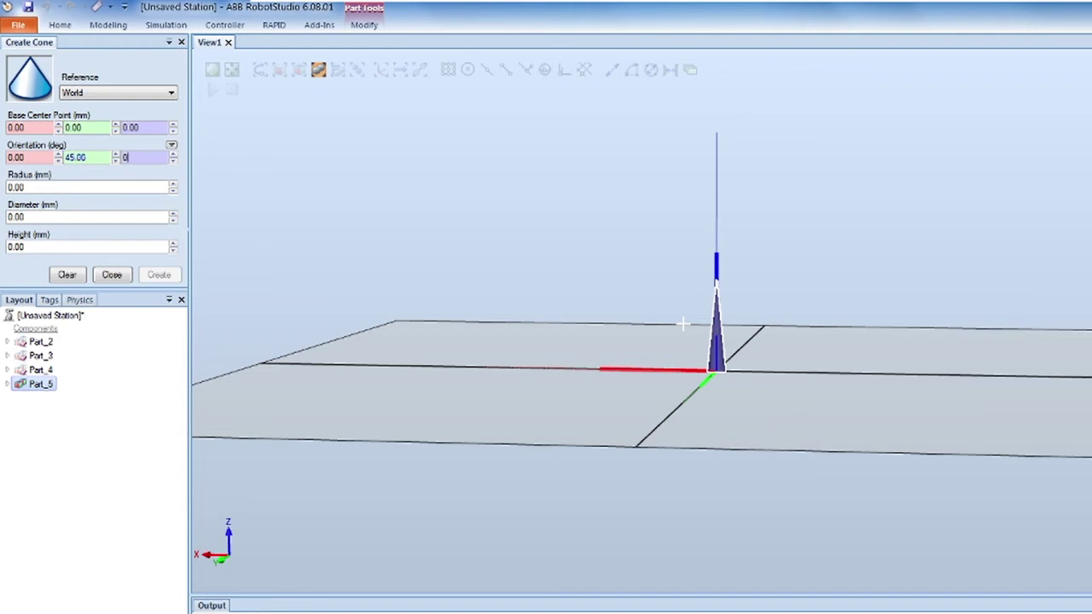
ctrl+shift+drag(684, 323, 707, 325)
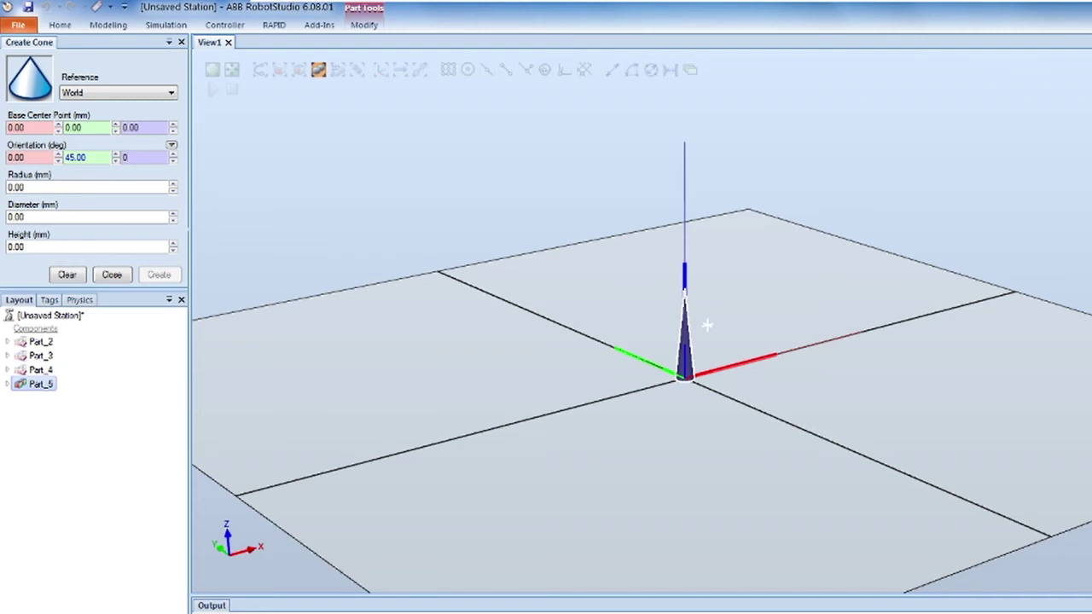
right_click(38, 385)
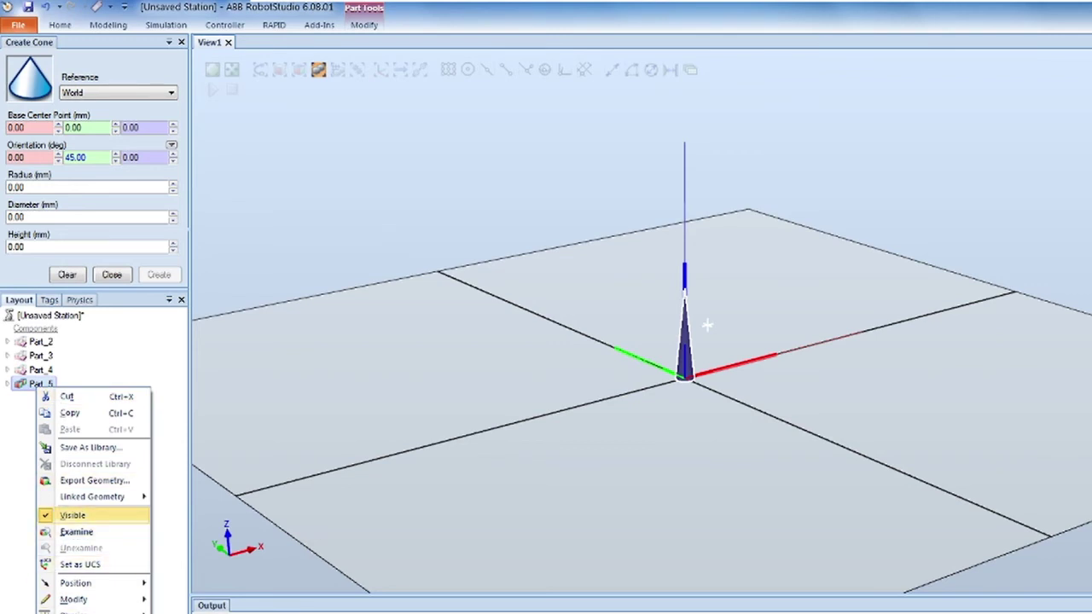
click(73, 515)
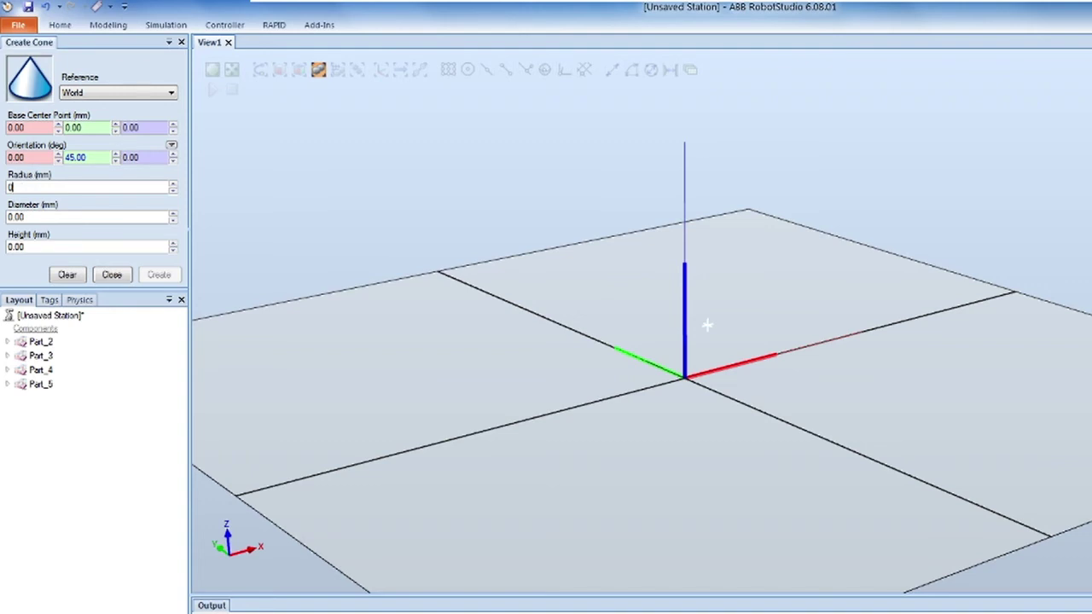
Step: Give the tilted cone a radius of 20 mm and a height of 200 mm, and inspect its preview from several sides
text(20)
key(Tab)
text(200)
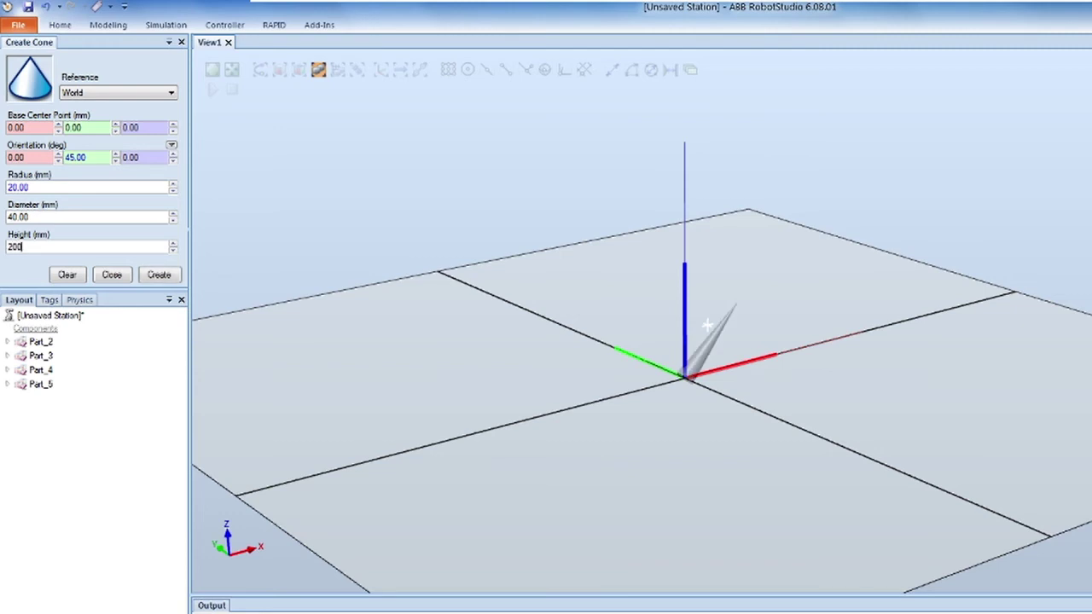
ctrl+shift+drag(707, 325, 686, 324)
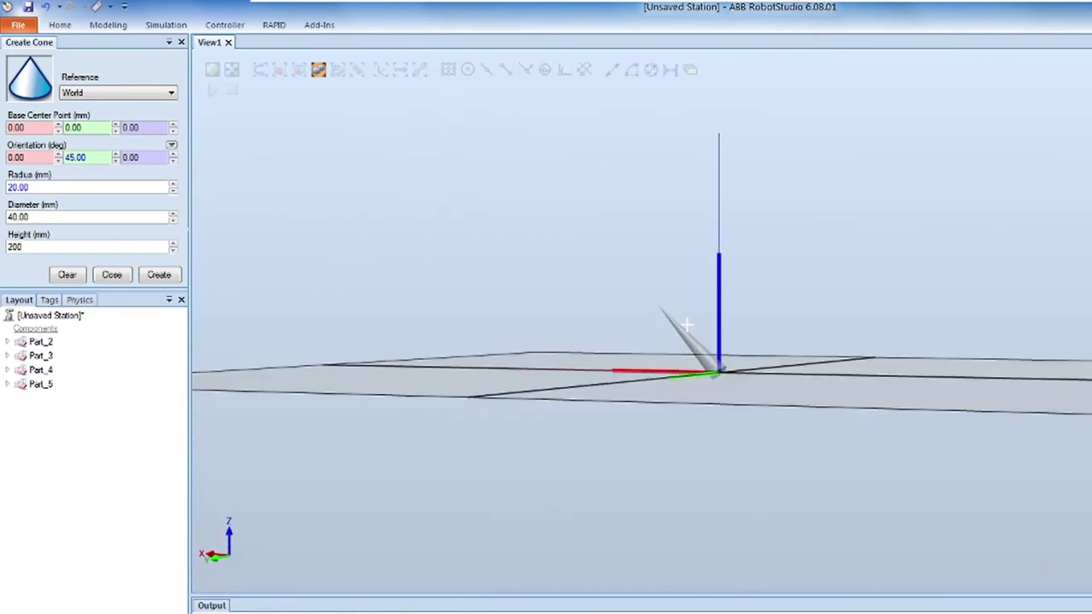
ctrl+shift+drag(686, 324, 680, 323)
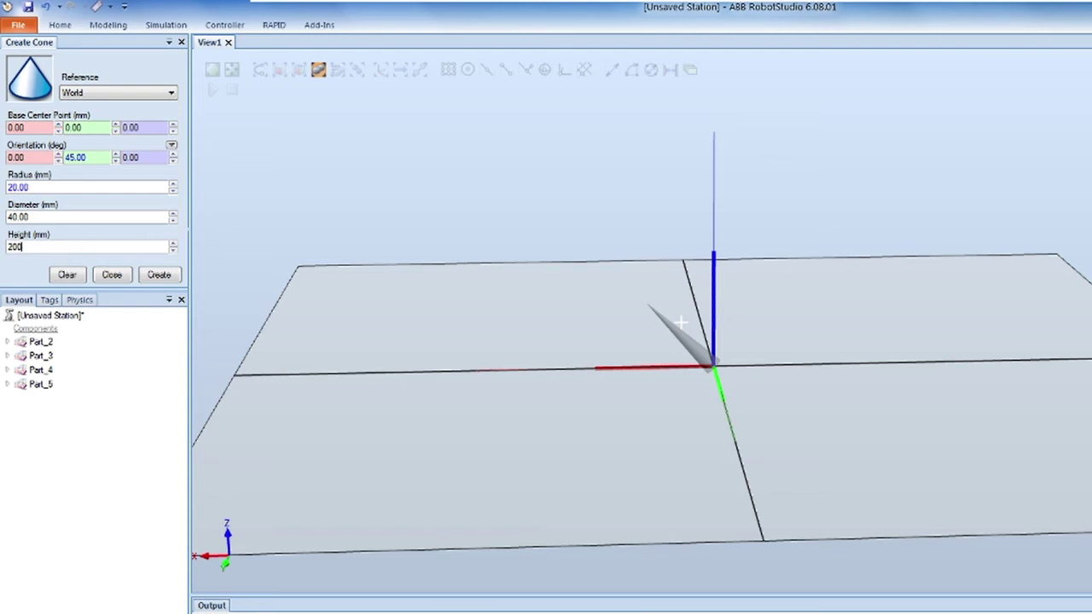
Step: Try a Y orientation of 0° with a 45° rotation about Z, and inspect the cone preview from above and the side
click(76, 158)
text(0)
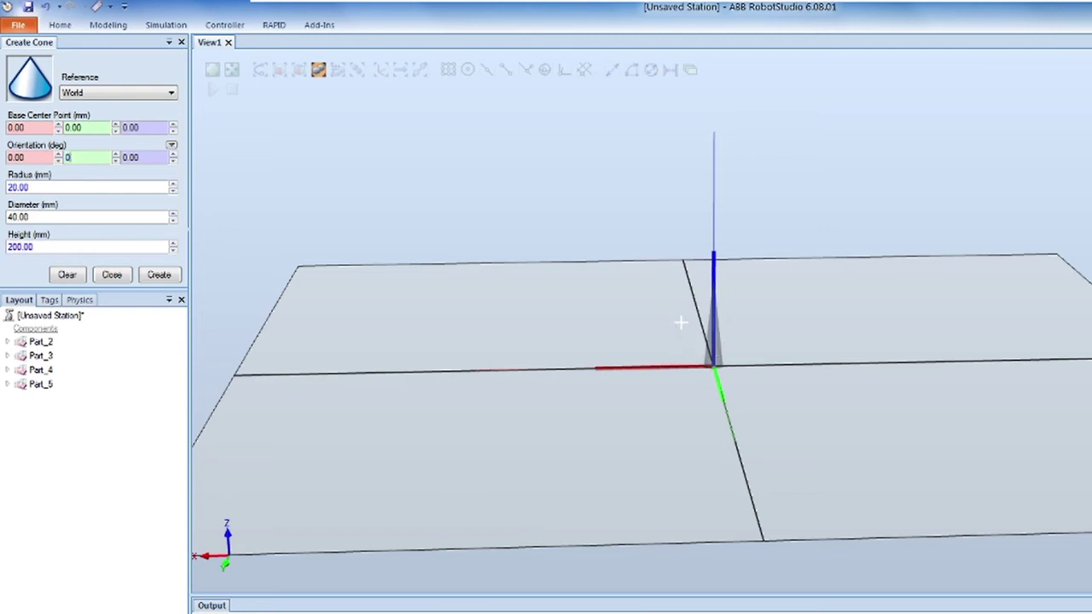
key(Tab)
text(0)
text(45)
ctrl+shift+drag(680, 322, 705, 329)
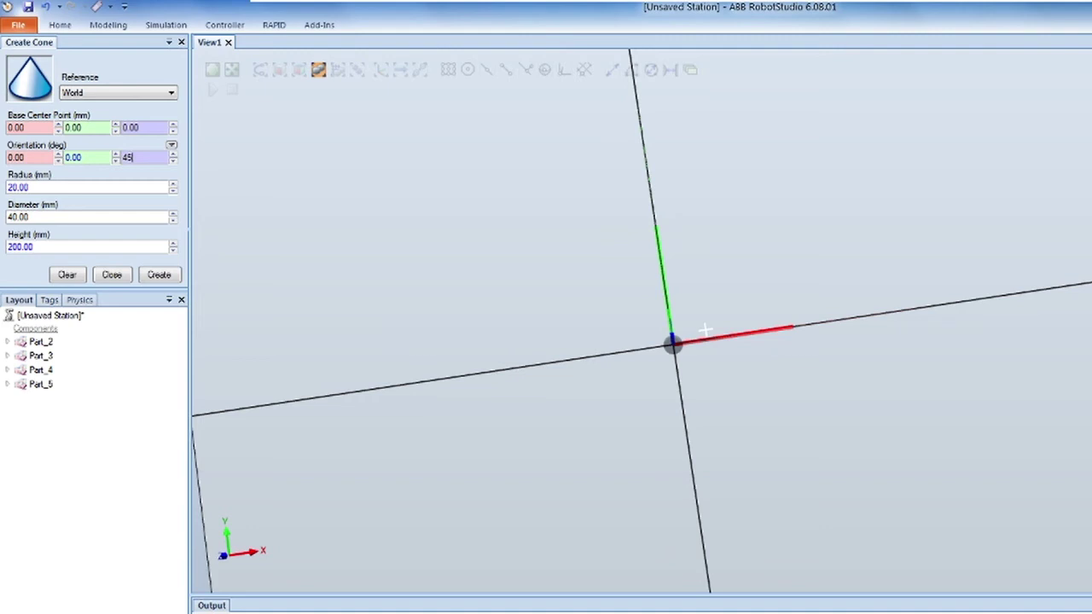
mouse_move(705, 330)
ctrl+shift+mouse_down()
mouse_move(691, 321)
mouse_move(702, 330)
ctrl+shift+mouse_up()
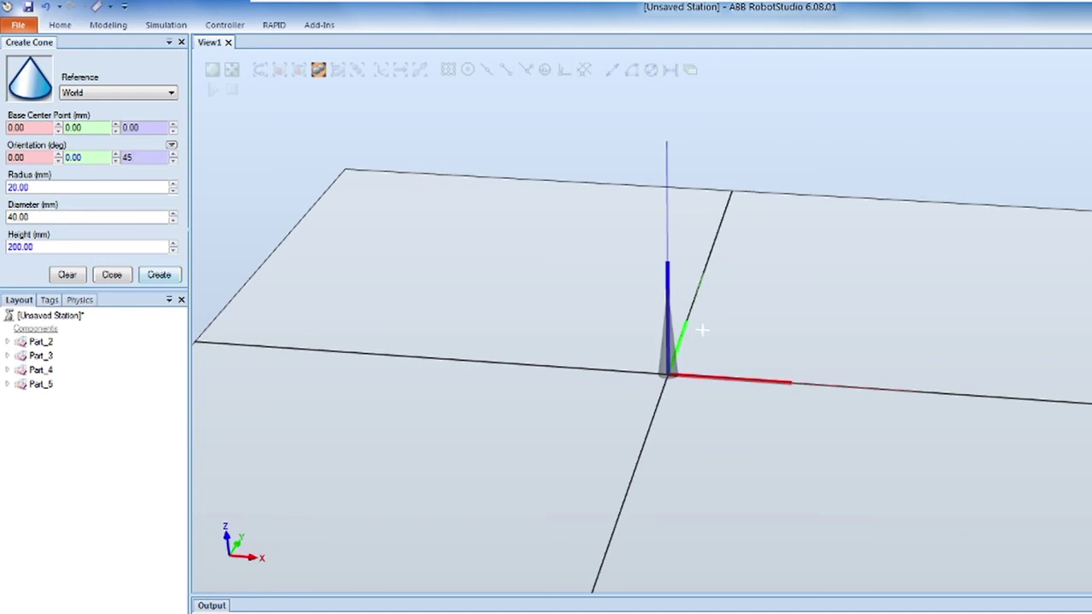
Step: Set the cone's Z orientation to 0° and its Y orientation to 45°, and create the tilted cone
key(Return)
text(0)
key(shift+Tab)
text(45)
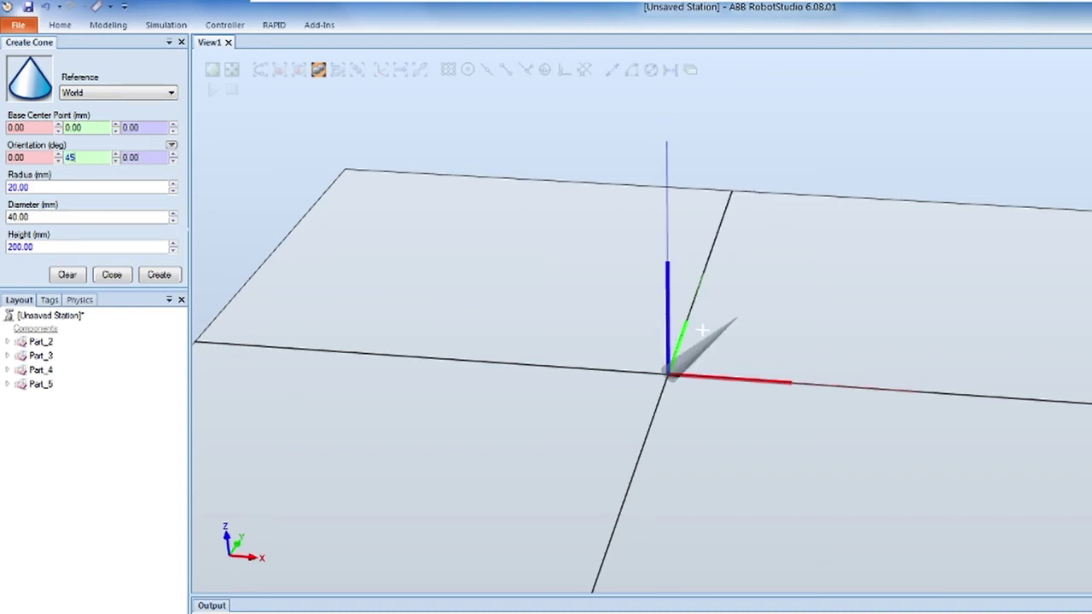
key(Return)
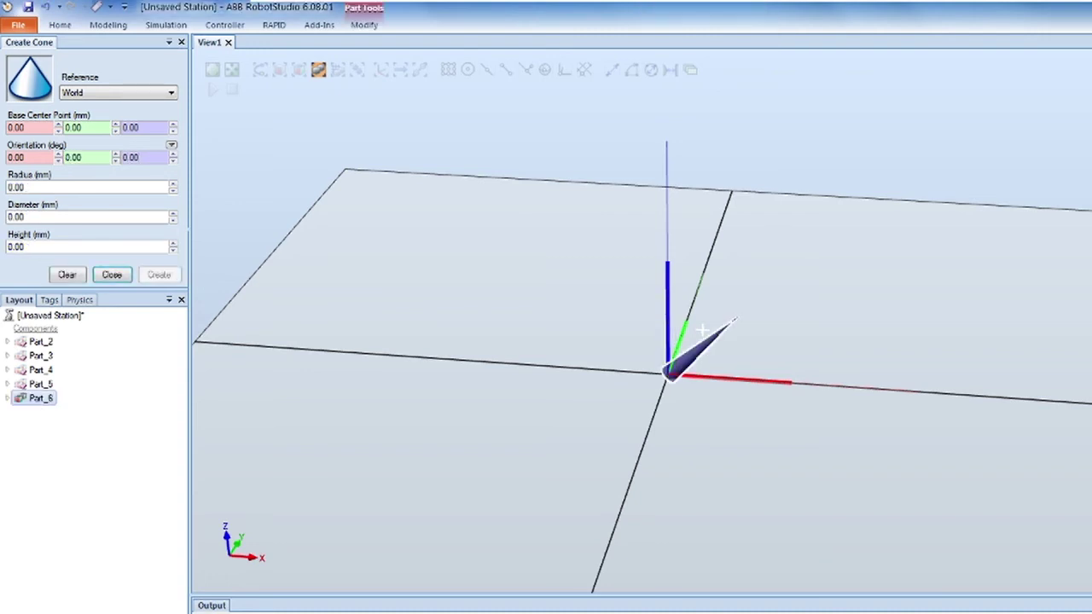
Step: Hide the tilted cone Part_6 in the graphics view
right_click(37, 398)
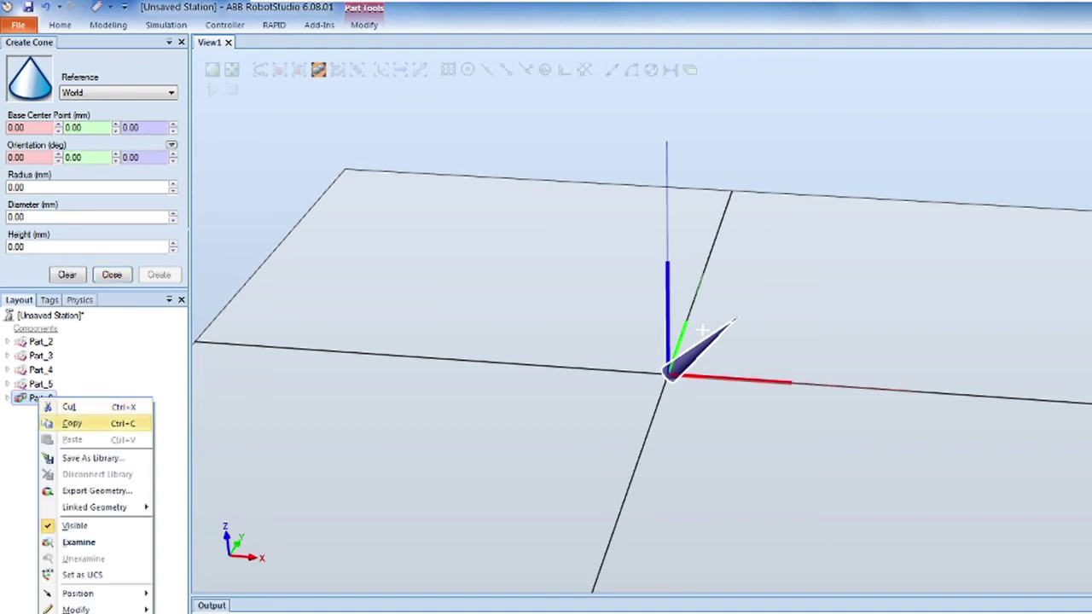
click(75, 526)
click(702, 330)
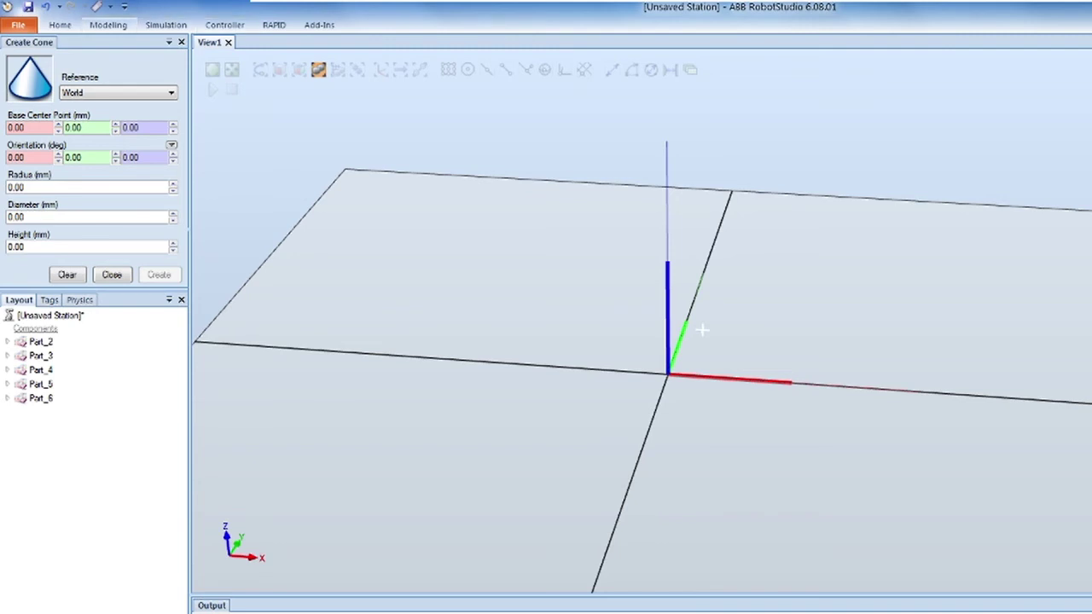
Step: Start a new solid cylinder with its base center point at X 50 mm and Y 50 mm
click(108, 25)
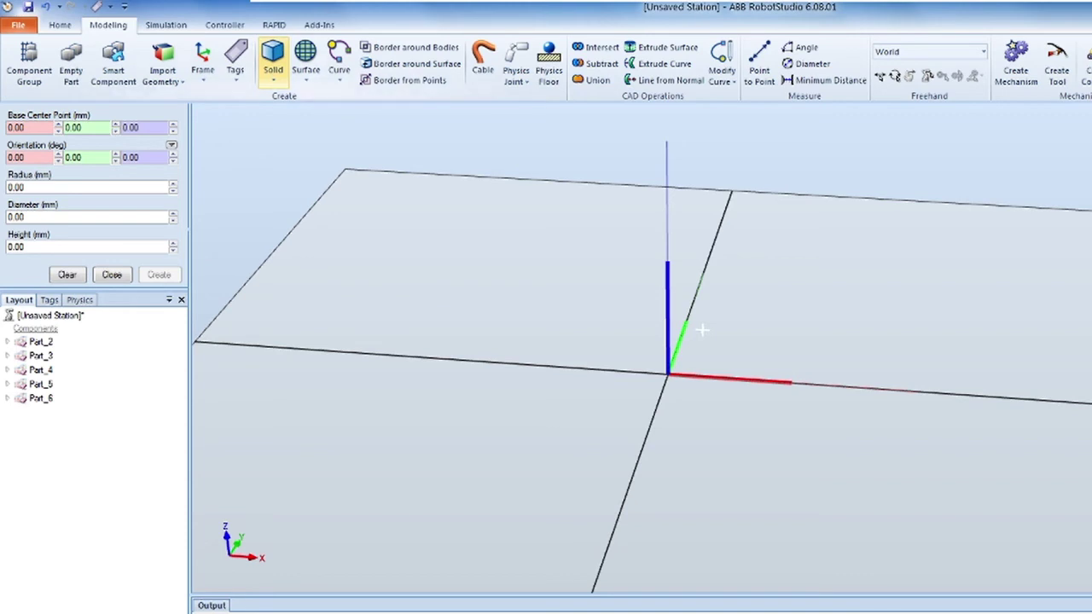
click(273, 61)
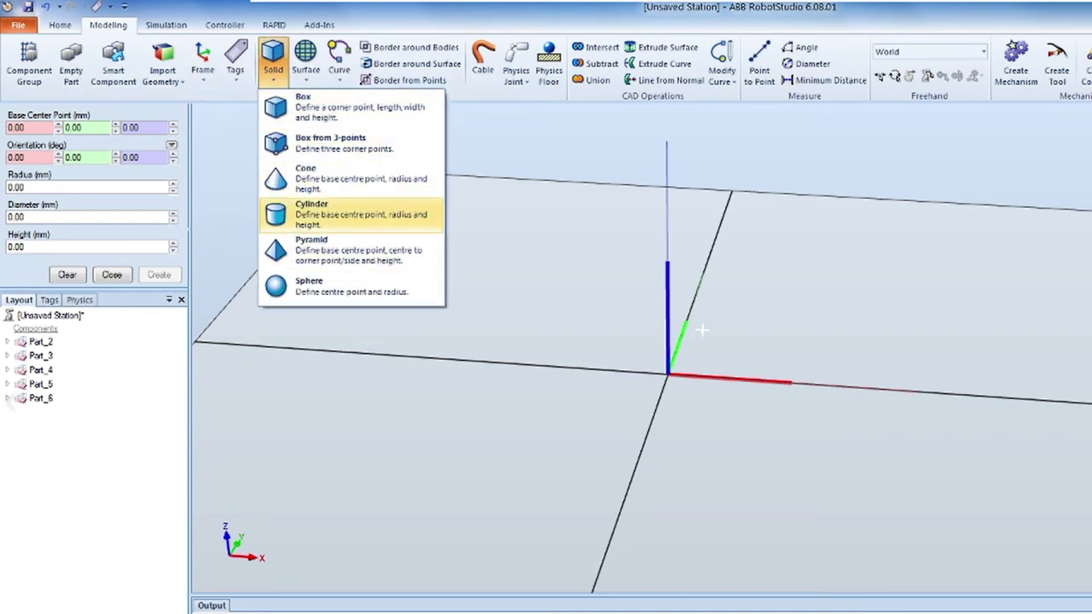
click(341, 215)
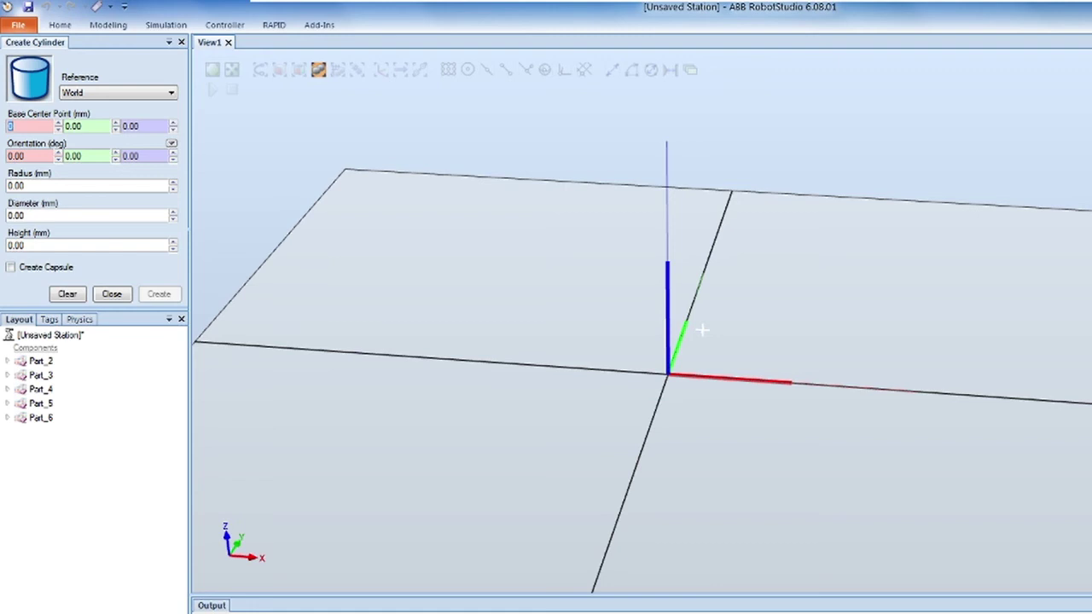
key(Tab)
key(Tab)
key(Tab)
key(Tab)
key(Tab)
key(Tab)
key(Tab)
key(Tab)
Step: Set the cylinder's diameter to 20 mm and its height to 100 mm, and create it
key(Tab)
text(50)
key(Tab)
text(50)
key(Tab)
key(Tab)
key(Tab)
key(Tab)
key(Tab)
key(Tab)
text(20)
key(Tab)
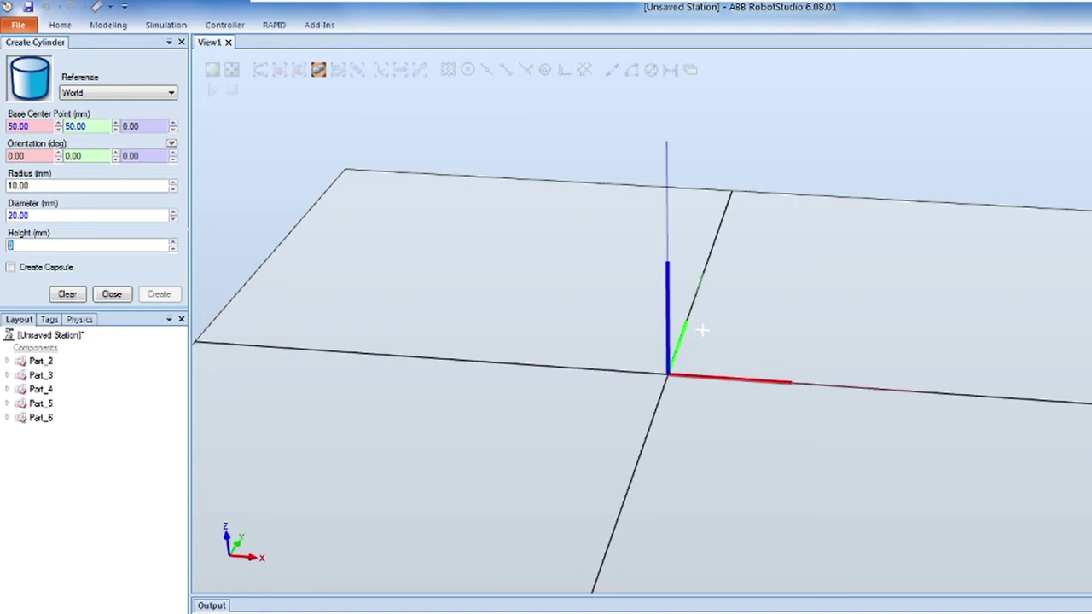
text(100)
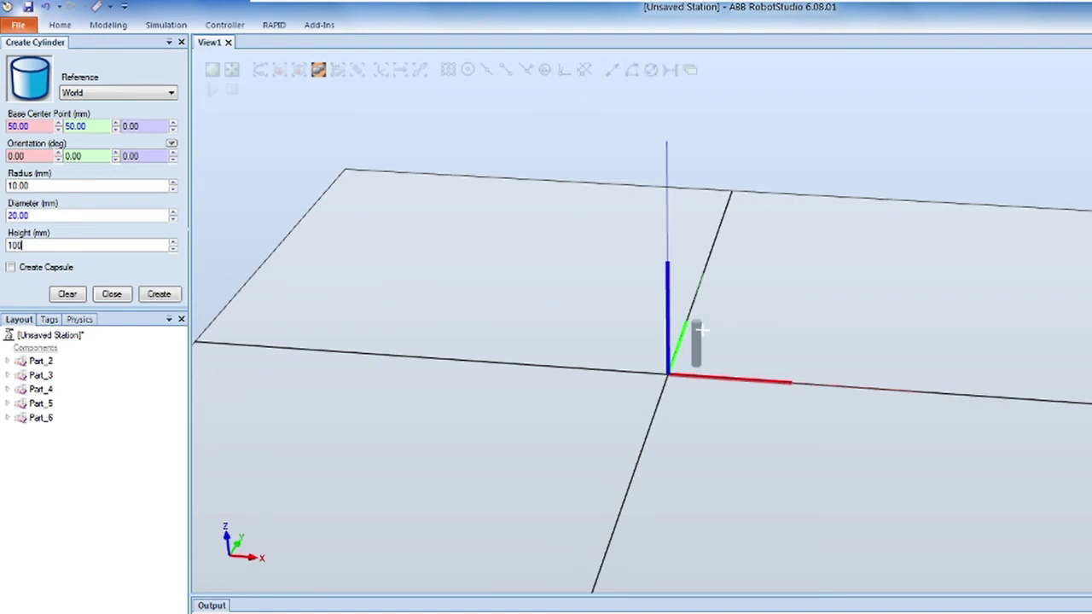
ctrl+shift+drag(701, 331, 679, 327)
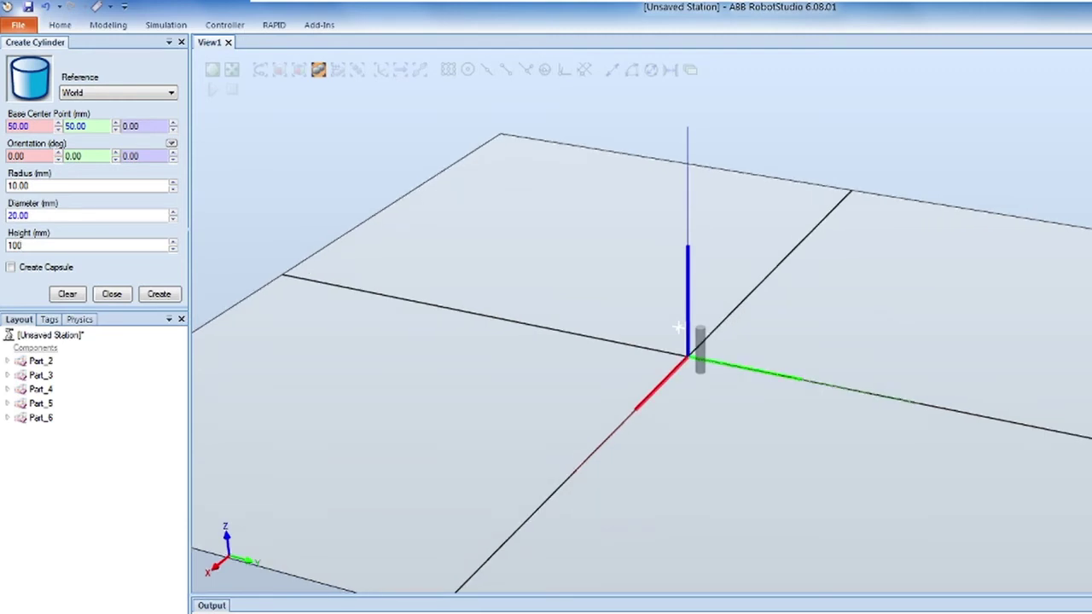
key(Return)
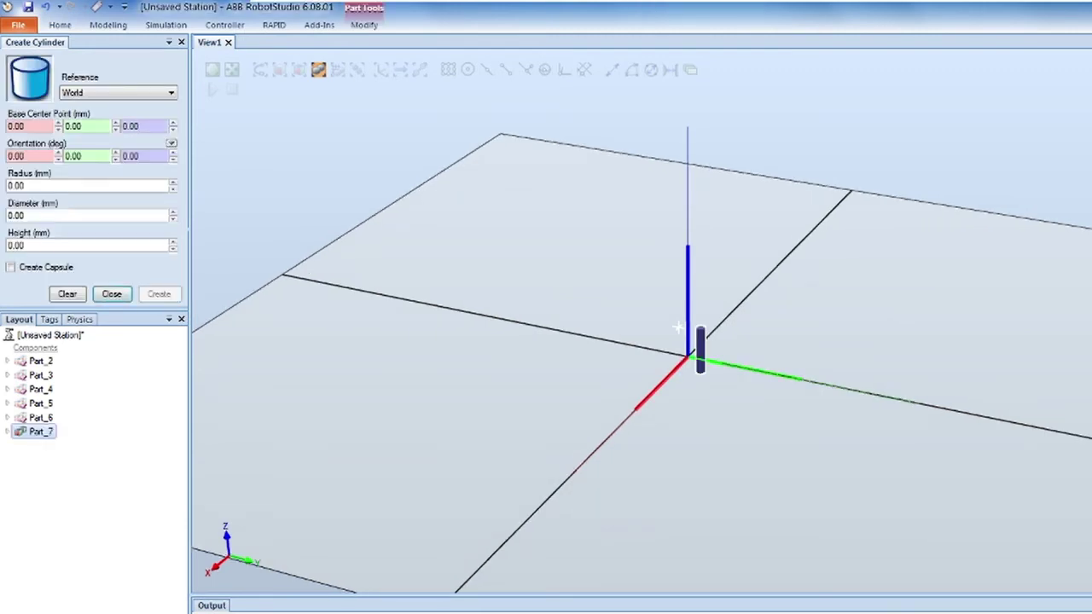
Step: Examine the new cylinder and its position relative to the world axes close up, from above and from the side
click(677, 328)
click(699, 345)
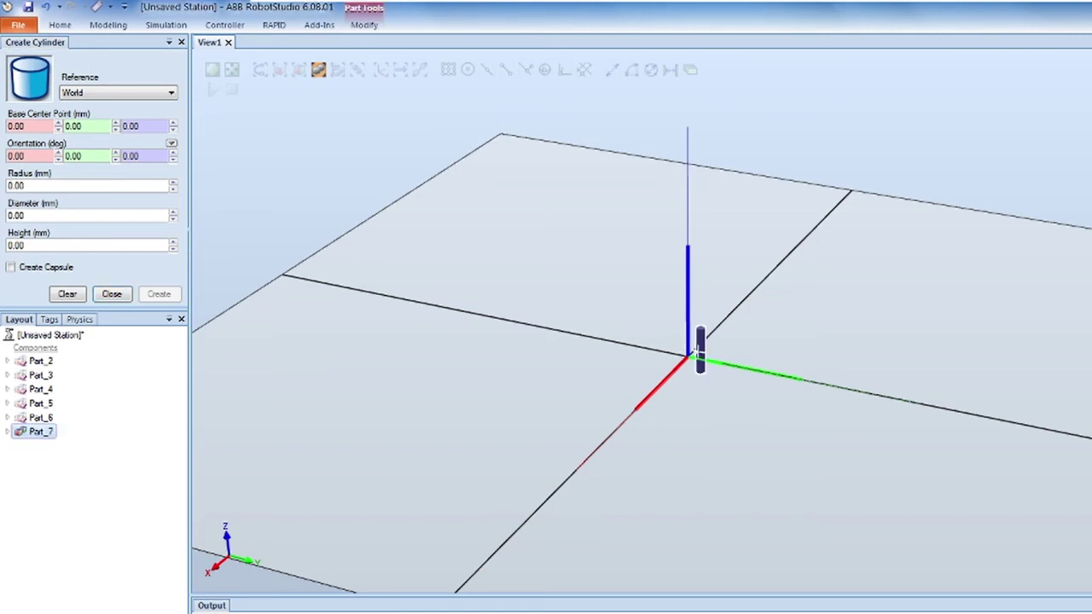
right_click(698, 351)
click(745, 377)
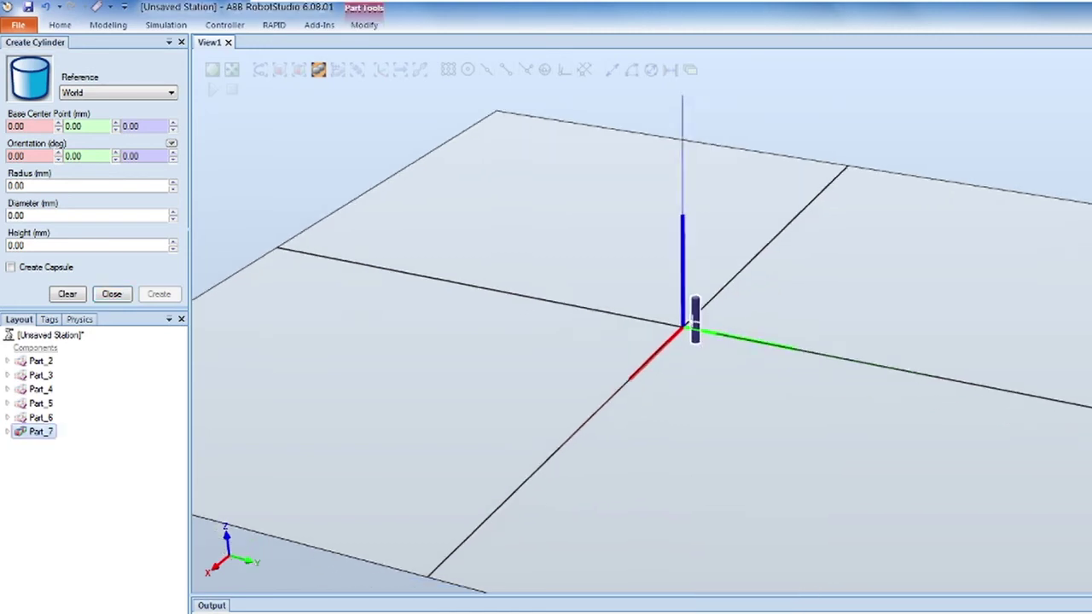
scroll(650, 229, up, 3)
scroll(658, 229, down, 3)
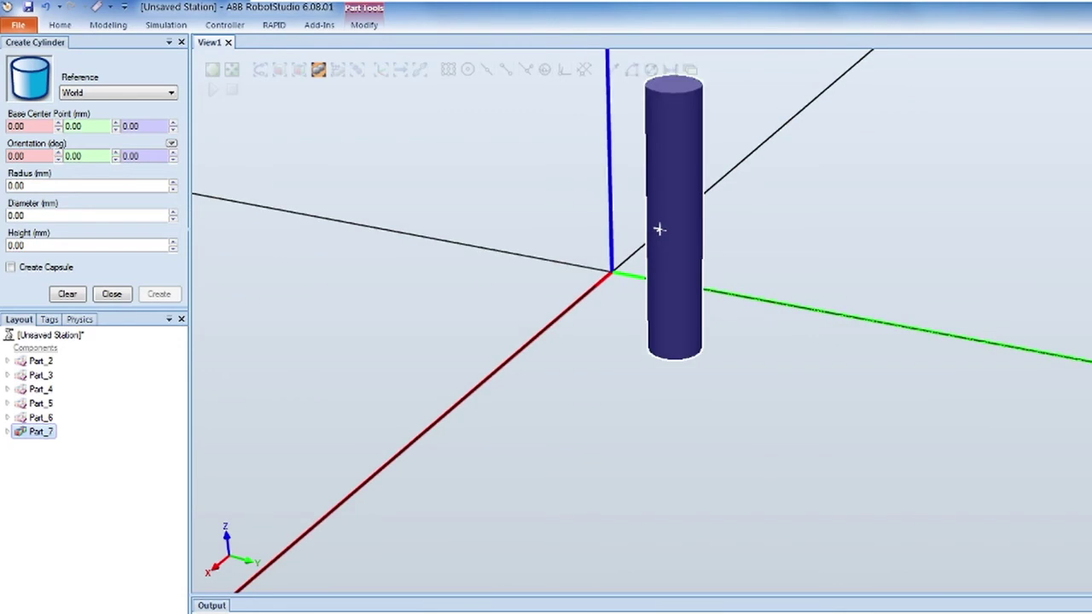
ctrl+shift+drag(660, 229, 662, 290)
right_click(662, 246)
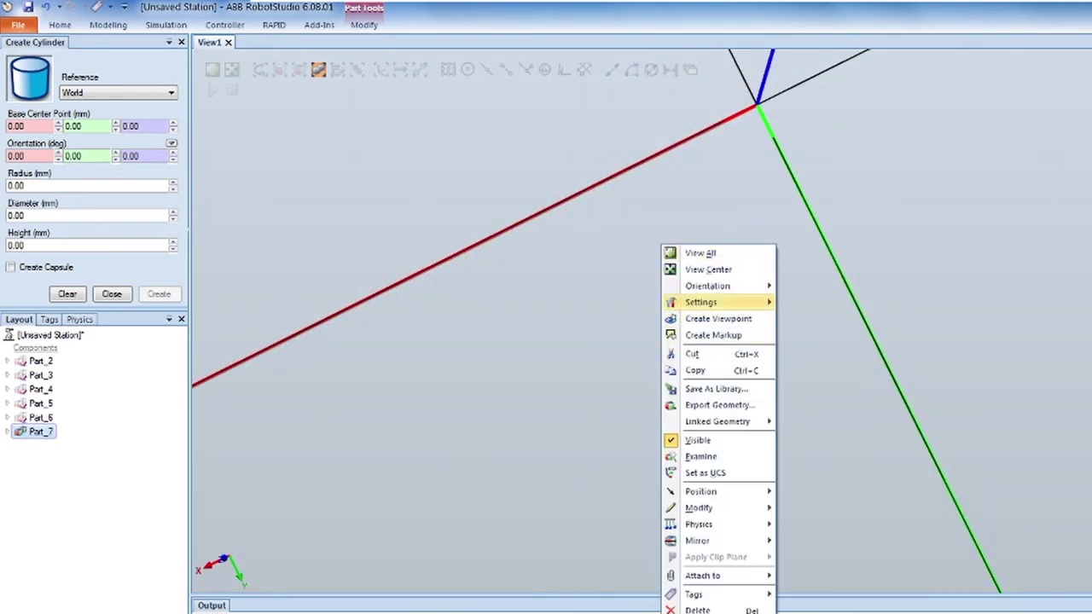
click(650, 294)
key(Escape)
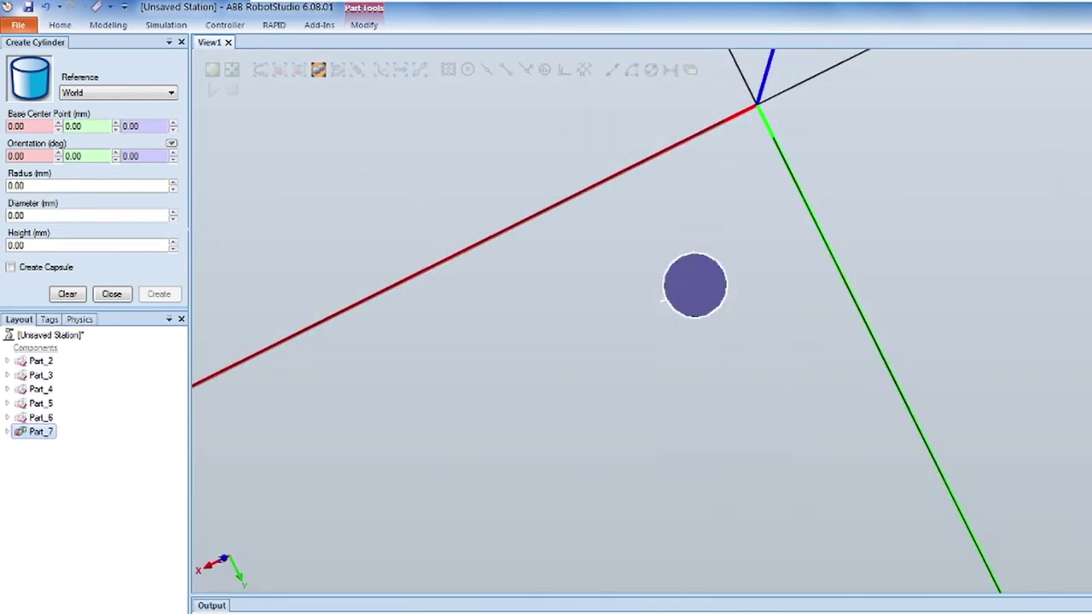
ctrl+shift+drag(665, 300, 541, 223)
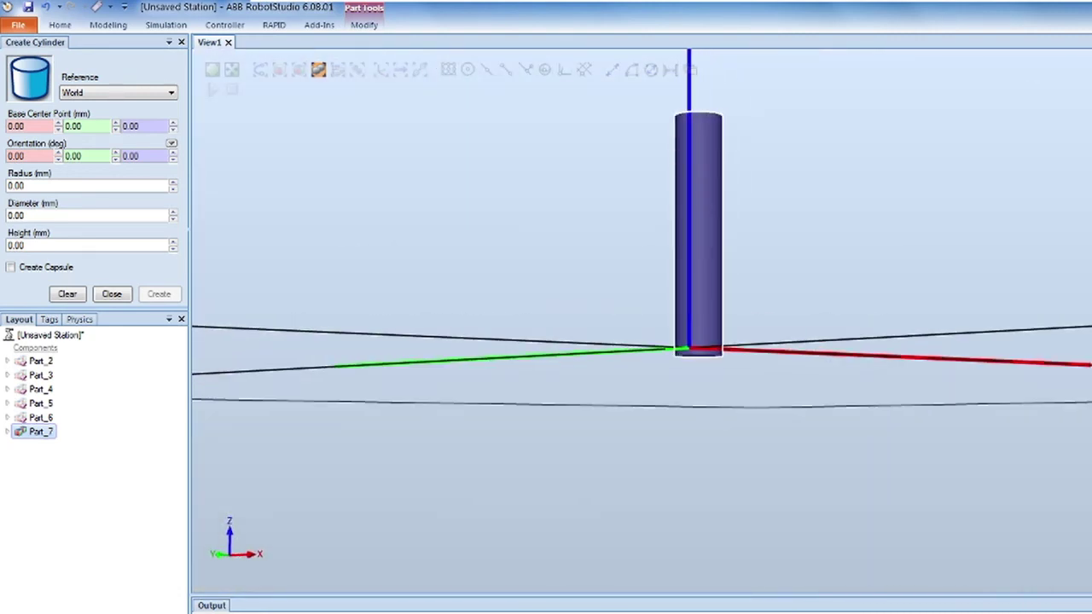
Step: Hide the cylinder Part_7 in the graphics view
right_click(36, 433)
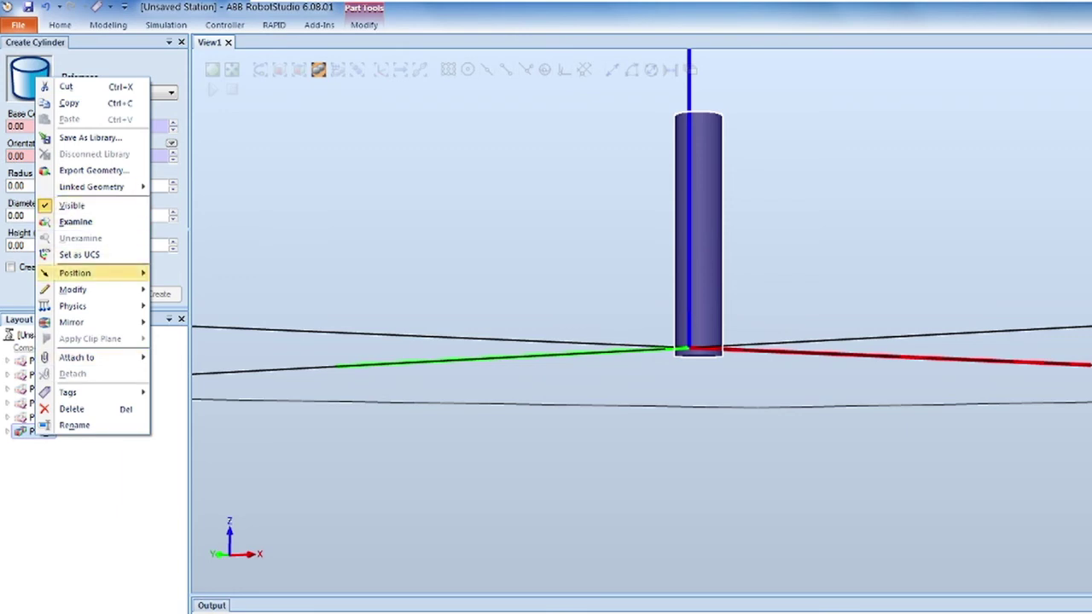
mouse_move(73, 305)
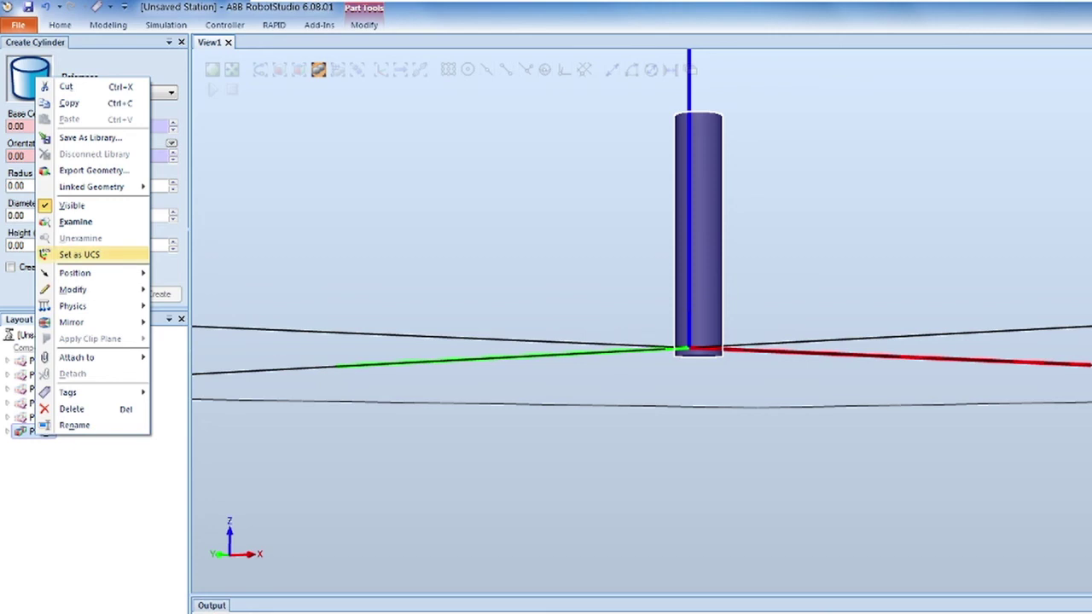
click(72, 205)
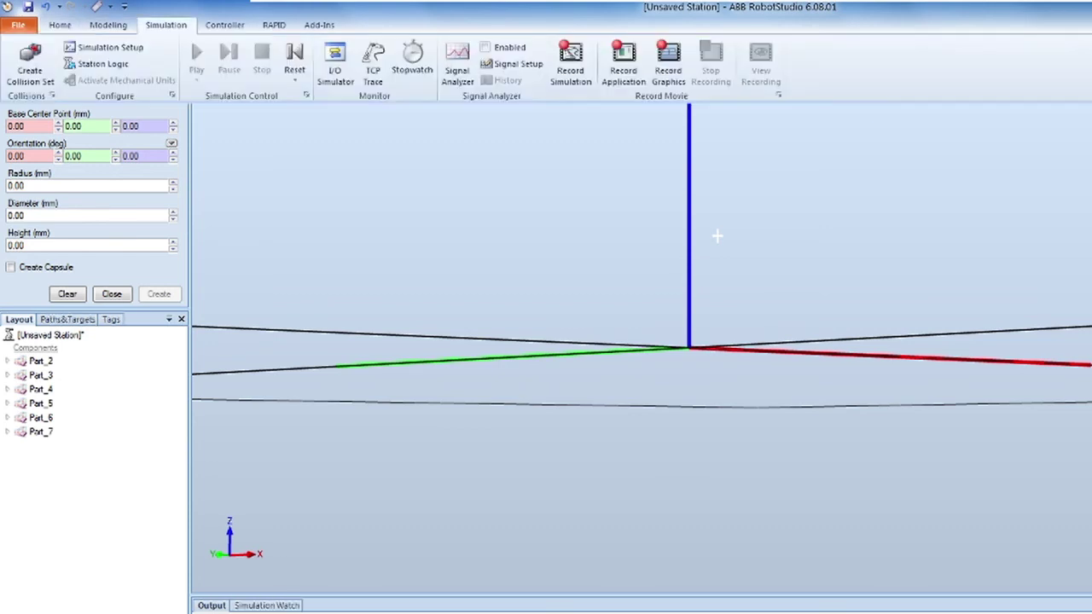
Step: Start a new solid pyramid with a center-to-corner distance of 20 mm and a height of 200 mm
click(165, 25)
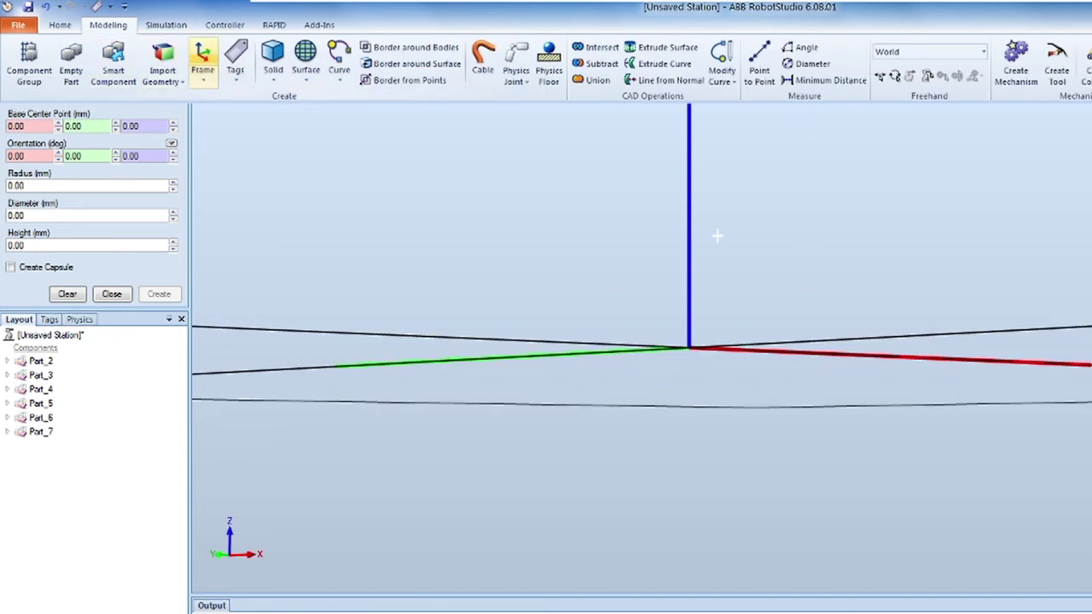
click(273, 68)
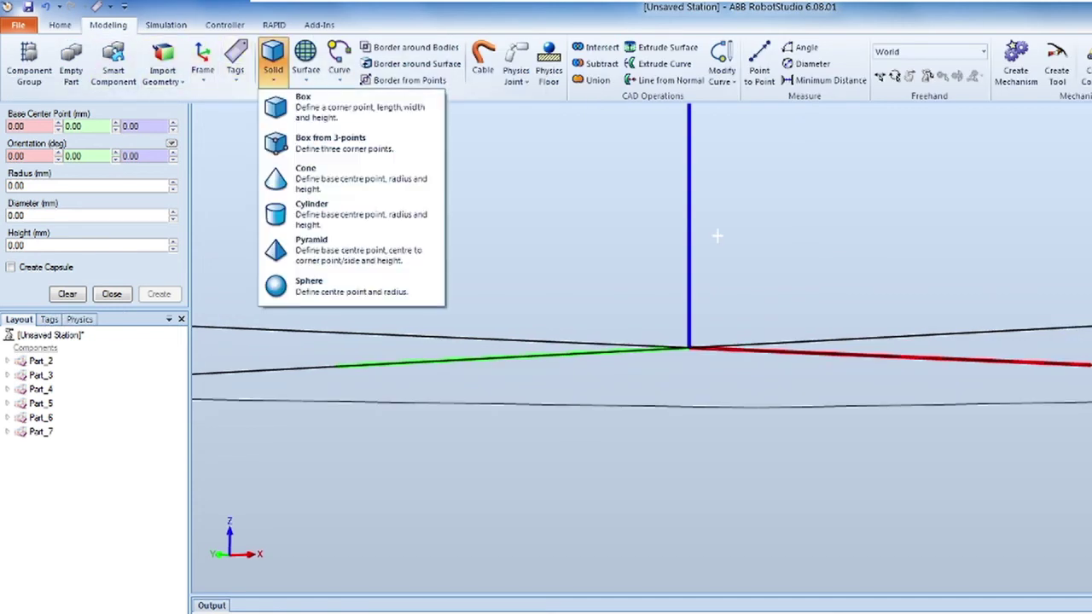
click(341, 250)
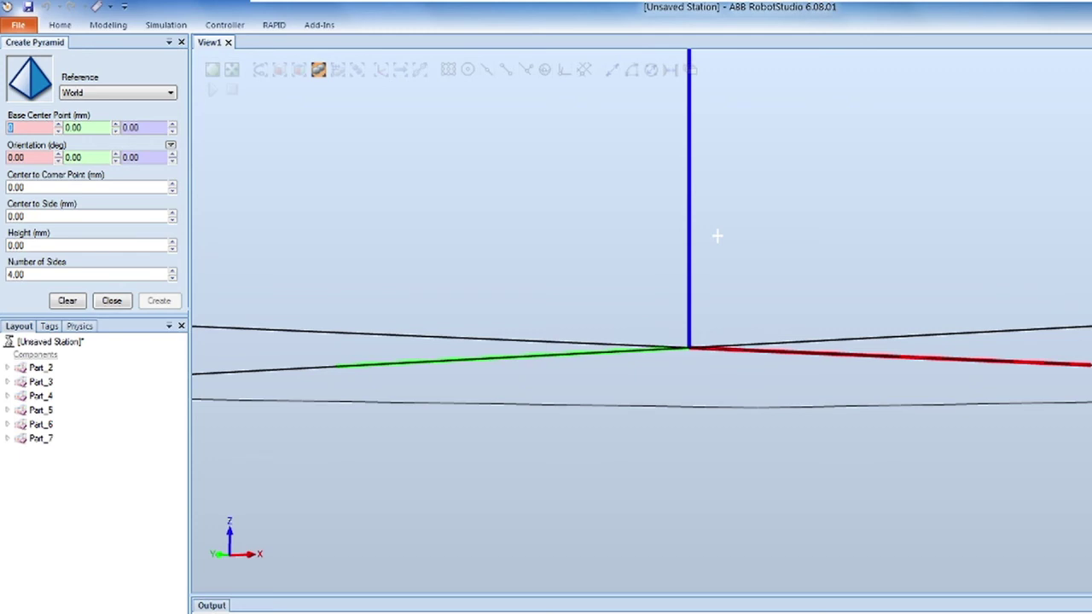
mouse_move(716, 236)
ctrl+shift+mouse_down()
mouse_move(717, 270)
mouse_move(715, 247)
ctrl+shift+mouse_up()
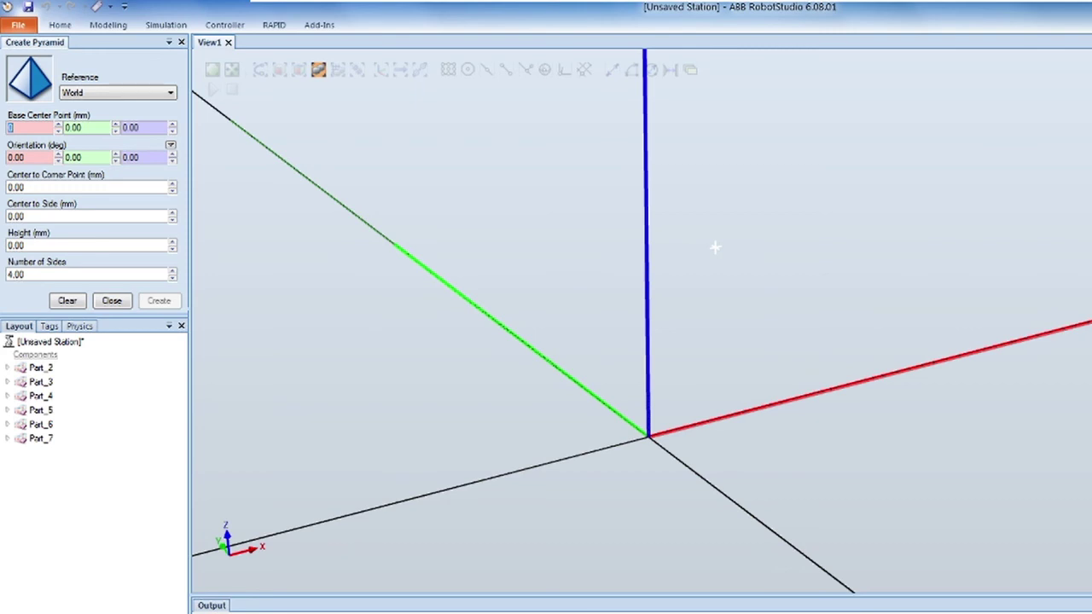
click(15, 187)
text(20)
key(Tab)
text(200)
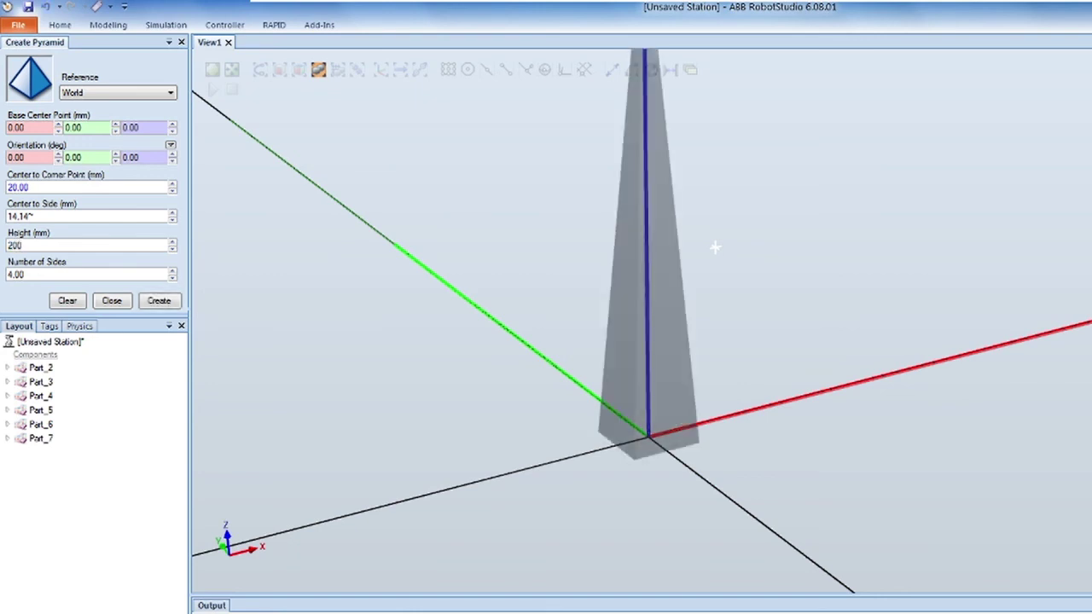
Step: Set the pyramid's number of sides to 6 and examine the preview's base from below
key(Tab)
text(6)
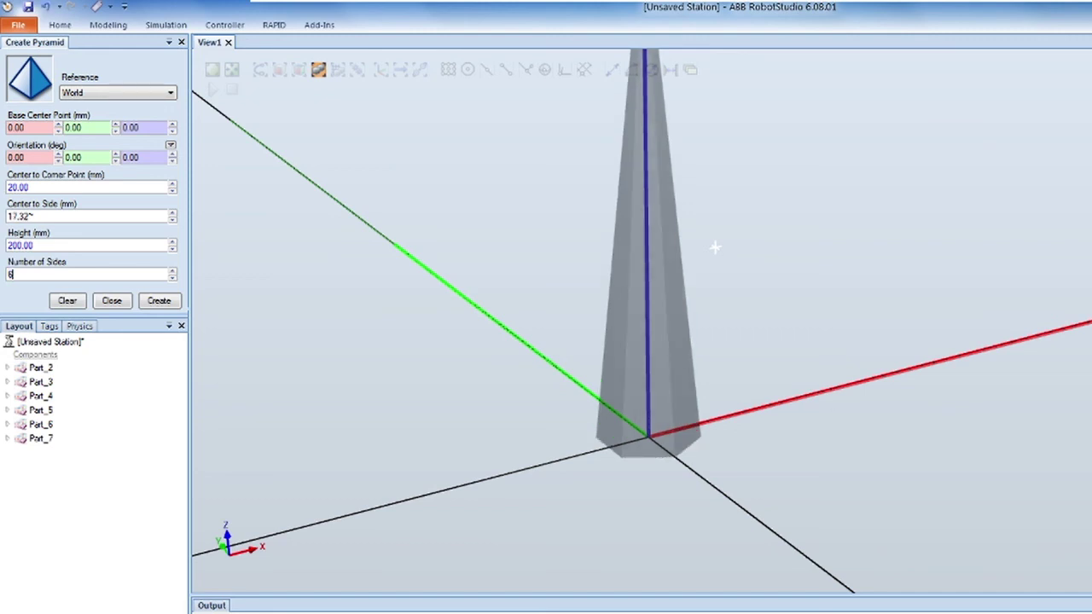
click(714, 247)
right_click(775, 265)
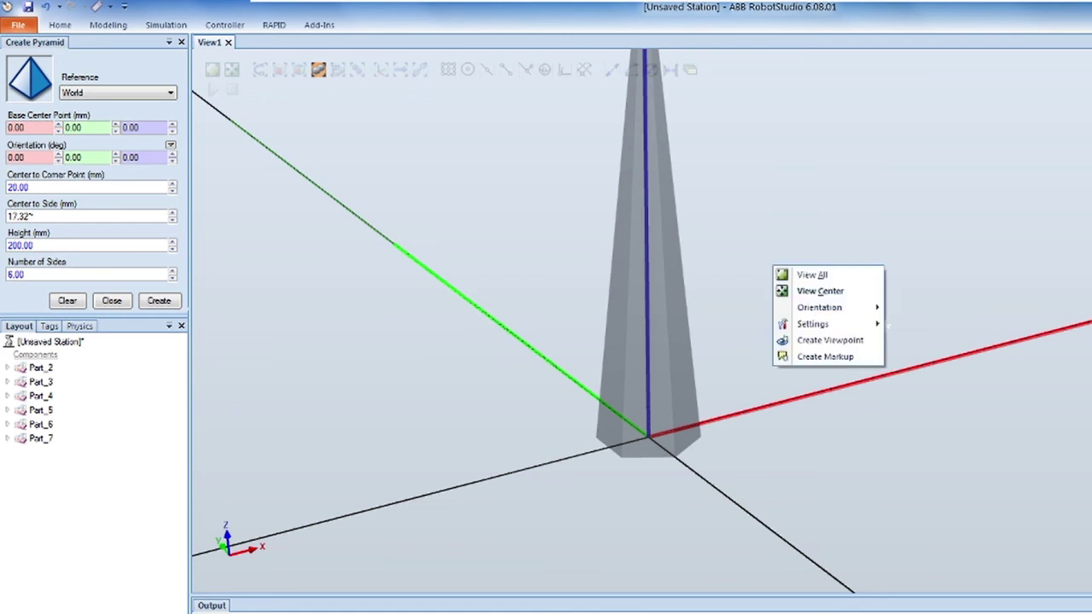
middle_drag(906, 426, 747, 144)
ctrl+shift+drag(746, 145, 863, 199)
Step: Try 4 sides for the pyramid, and settle on 3 sides
double_click(12, 274)
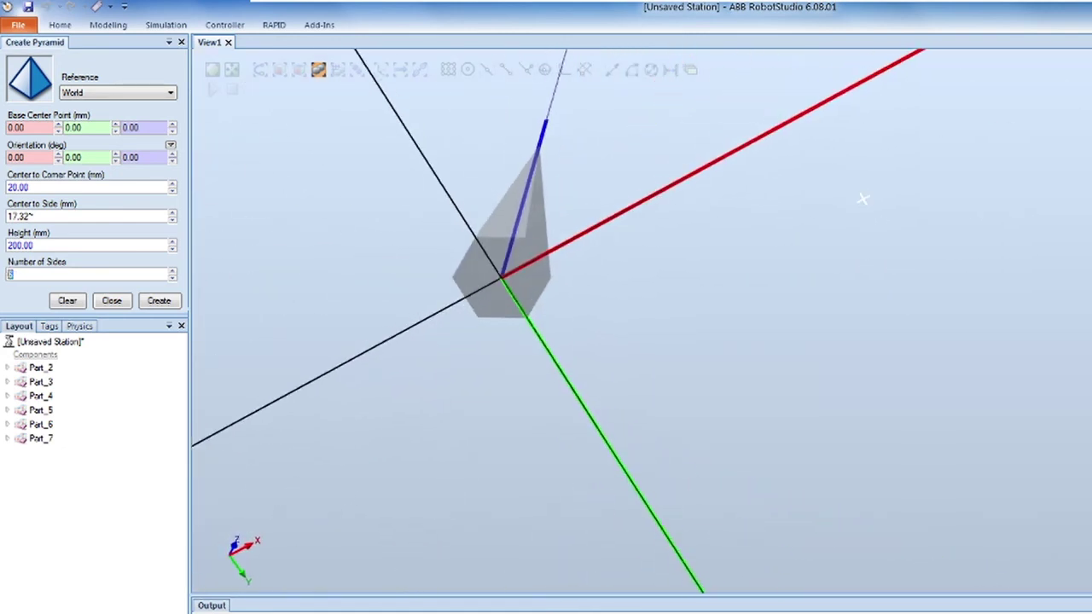
text(4)
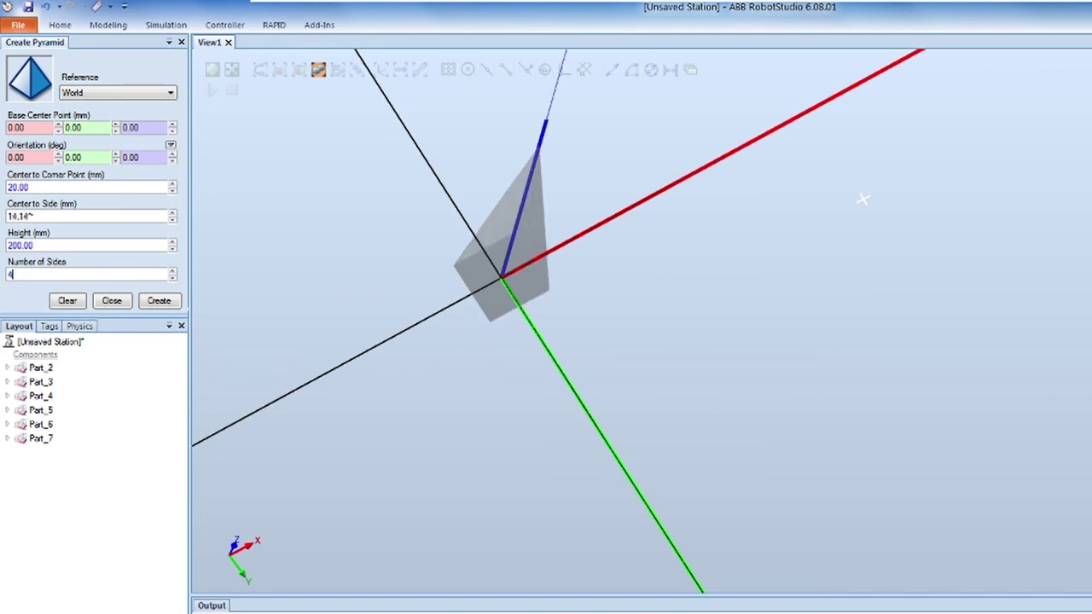
key(BackSpace)
text(3)
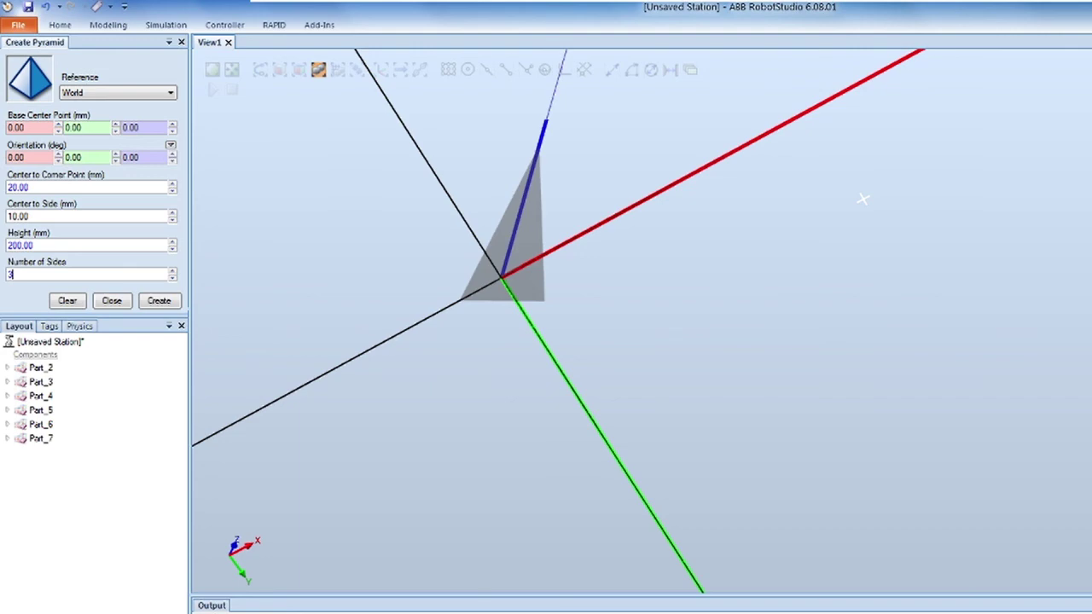
ctrl+shift+drag(864, 199, 820, 292)
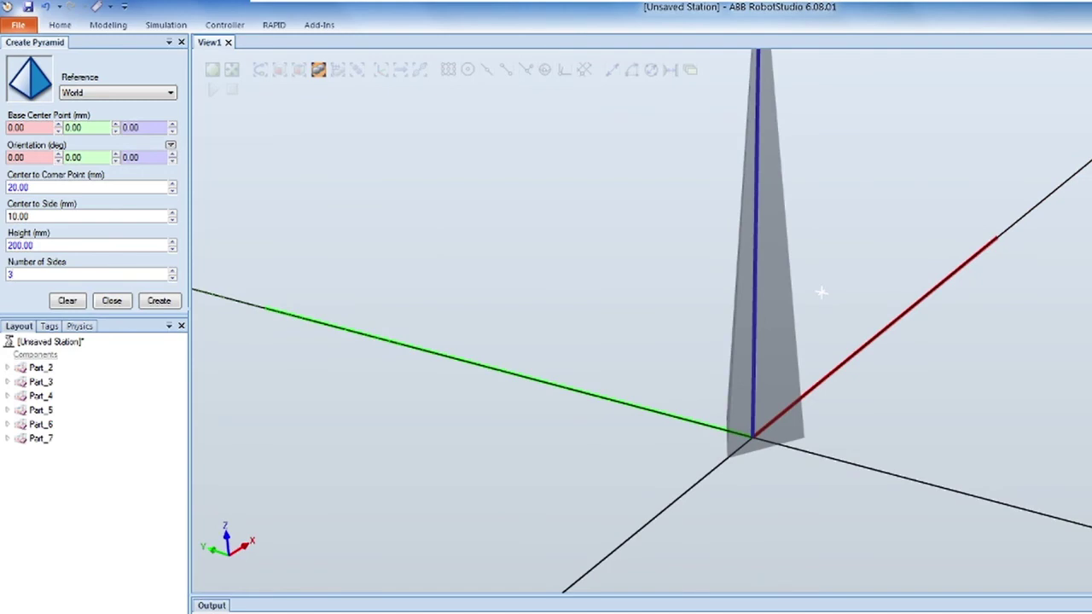
Step: Set the pyramid's orientation about Y to 50 degrees, create it, and view it from another side
key(Tab)
text(50)
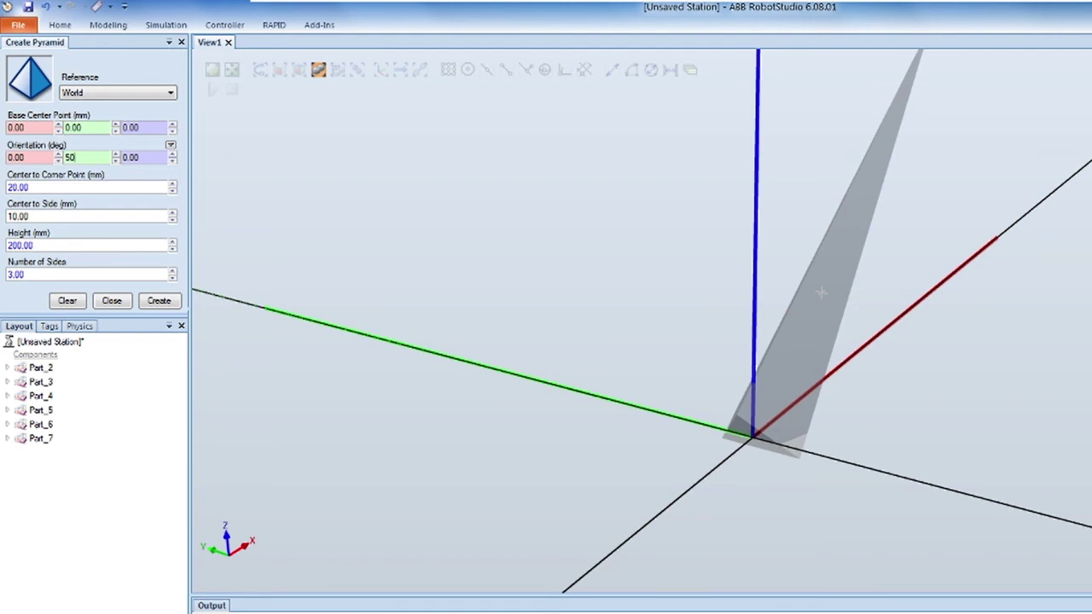
key(Return)
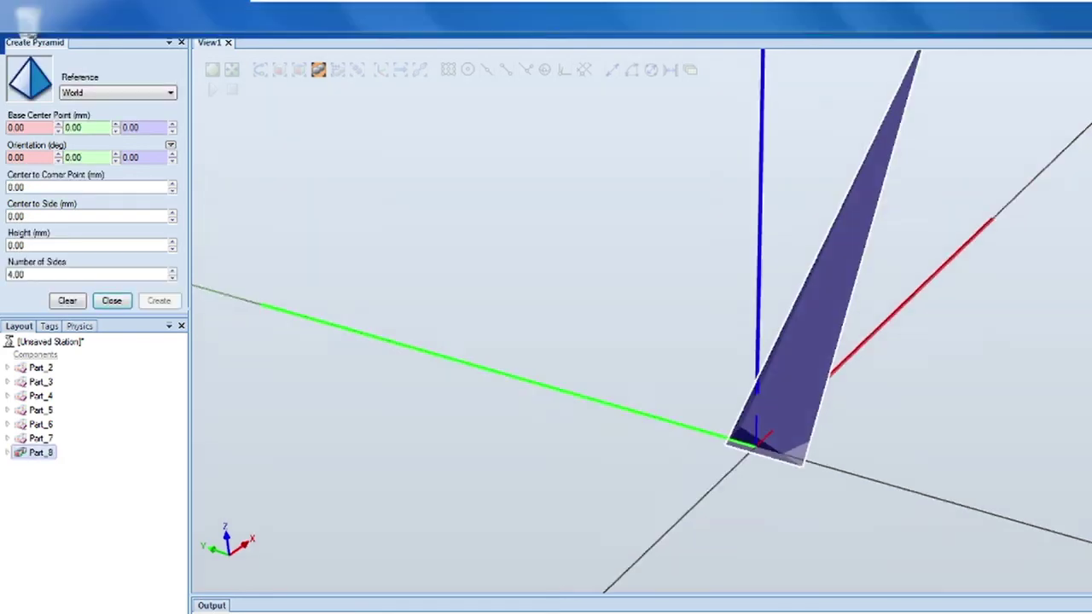
ctrl+shift+drag(546, 255, 899, 316)
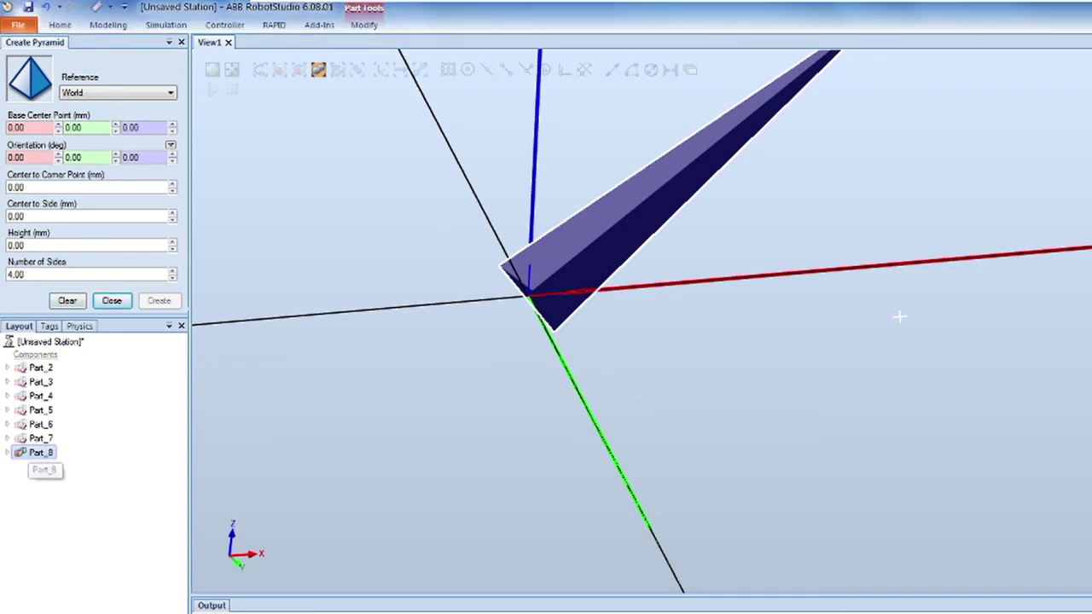
Step: Hide the tilted three-sided pyramid in the graphics view
right_click(40, 452)
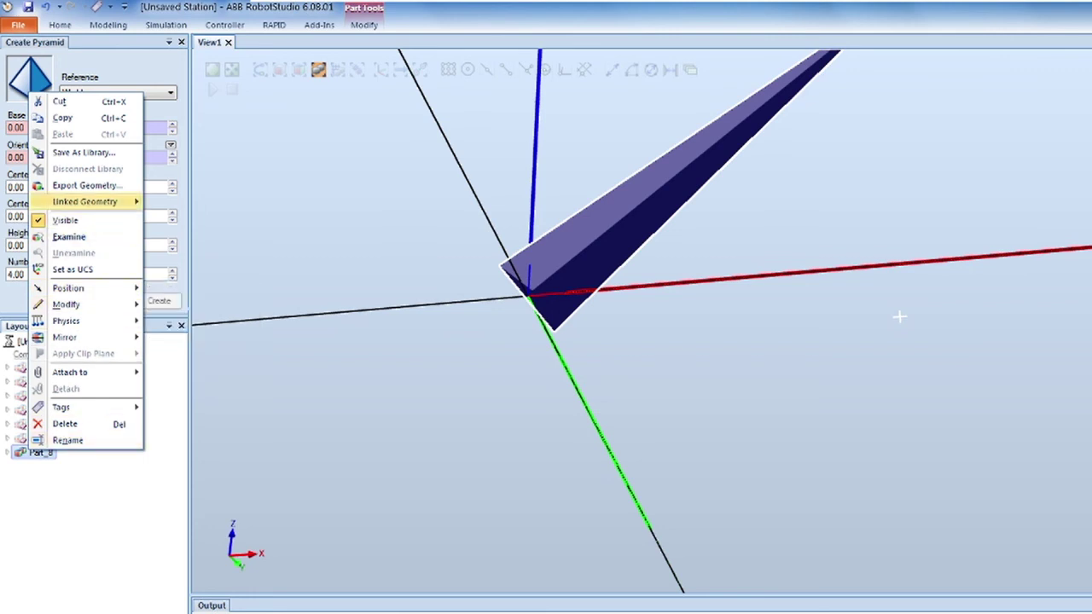
mouse_move(85, 288)
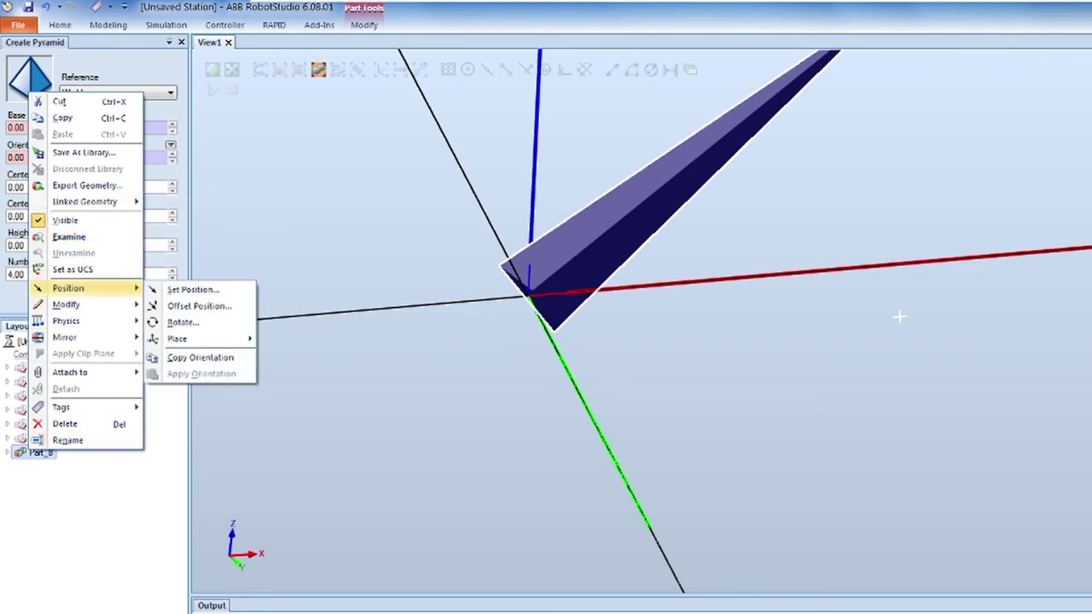
click(65, 220)
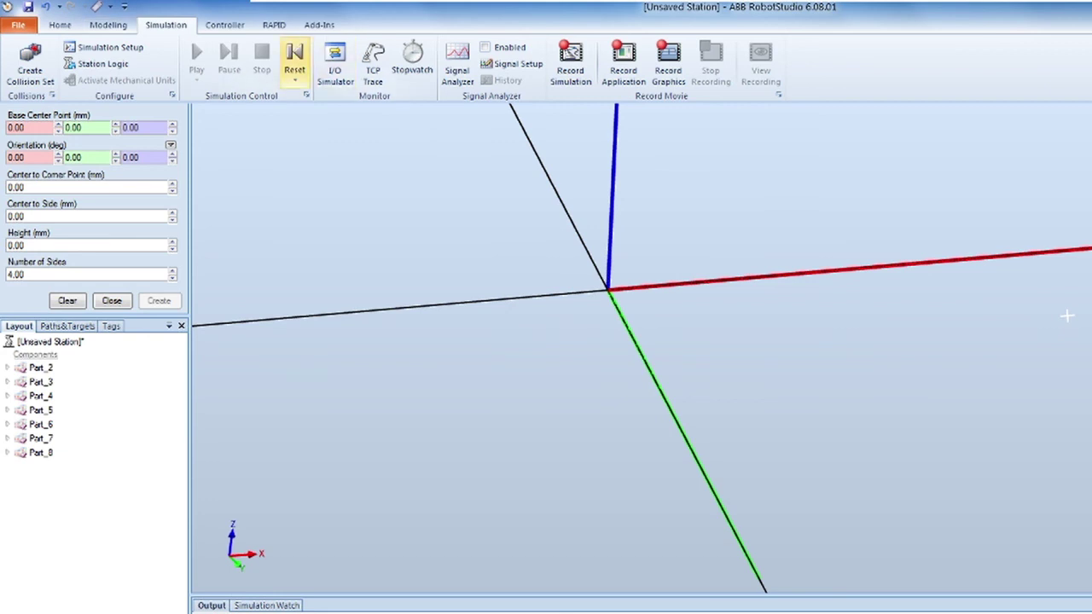
Step: Start a new solid sphere with its center point at Z 100 mm
click(108, 25)
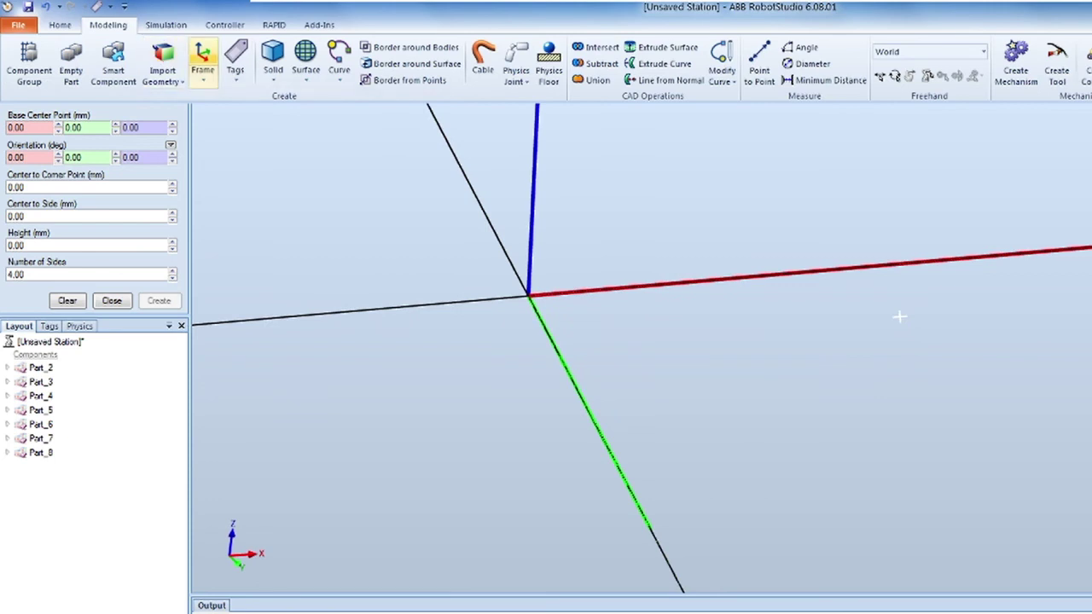
click(273, 70)
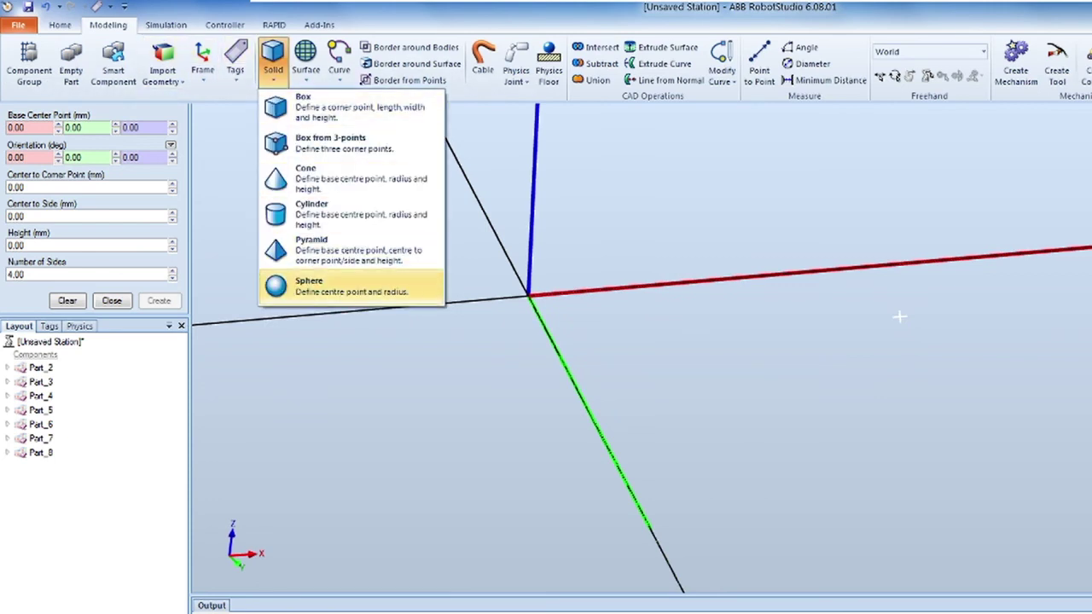
click(349, 285)
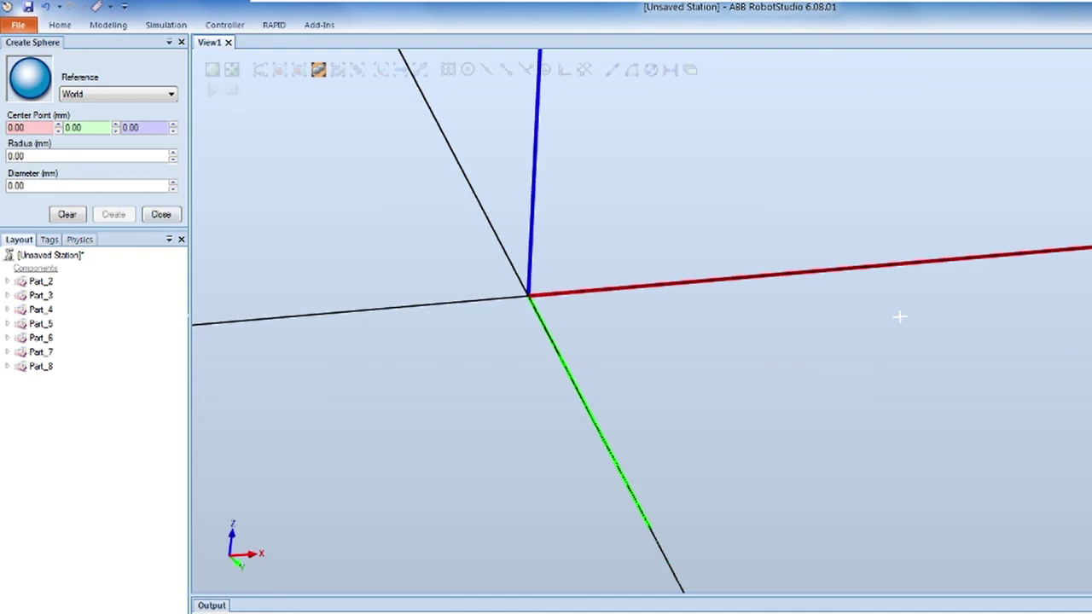
click(29, 128)
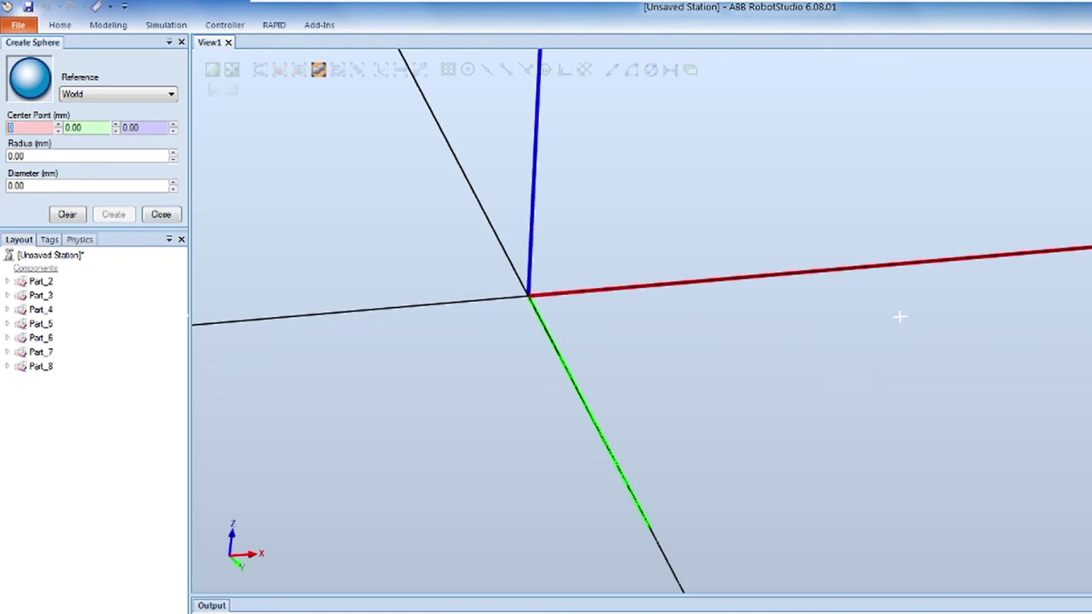
key(Tab)
Step: Set the sphere's radius to 100 mm and create it
key(Tab)
text(100)
key(Tab)
text(100)
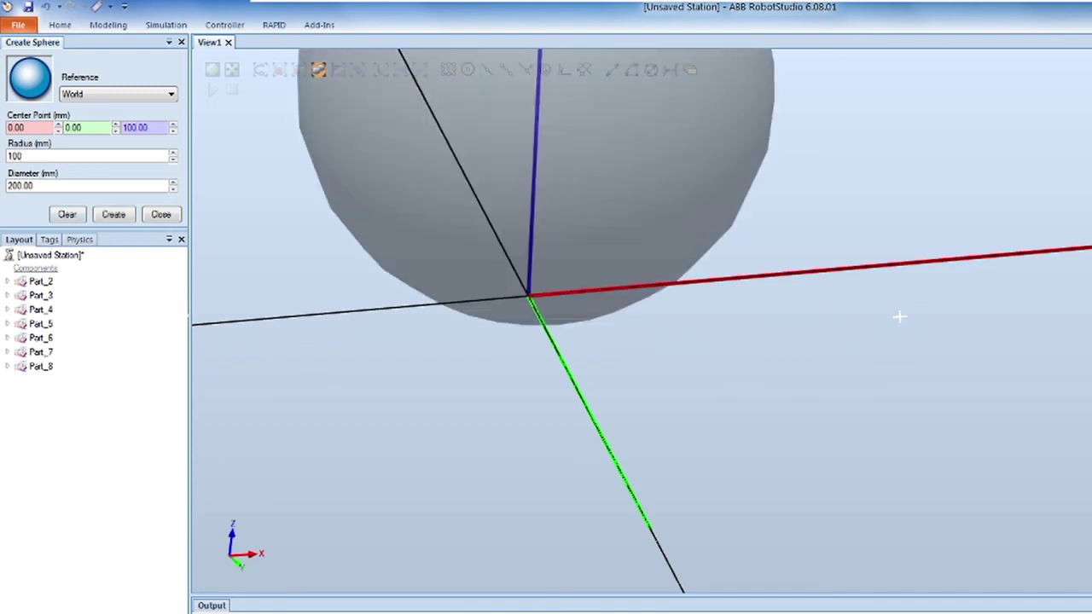
ctrl+shift+drag(900, 316, 483, 357)
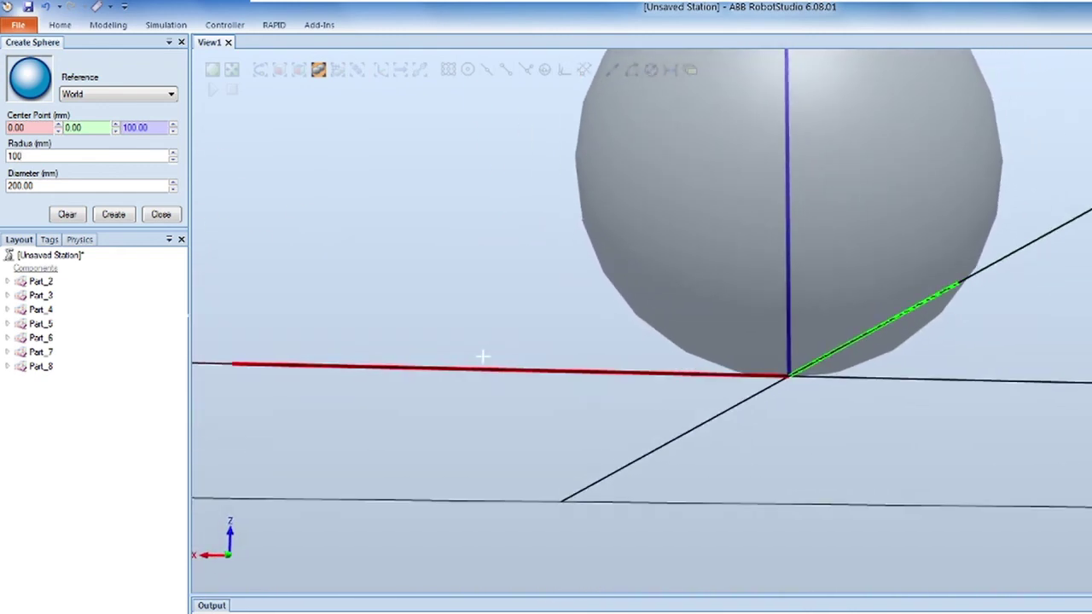
key(Return)
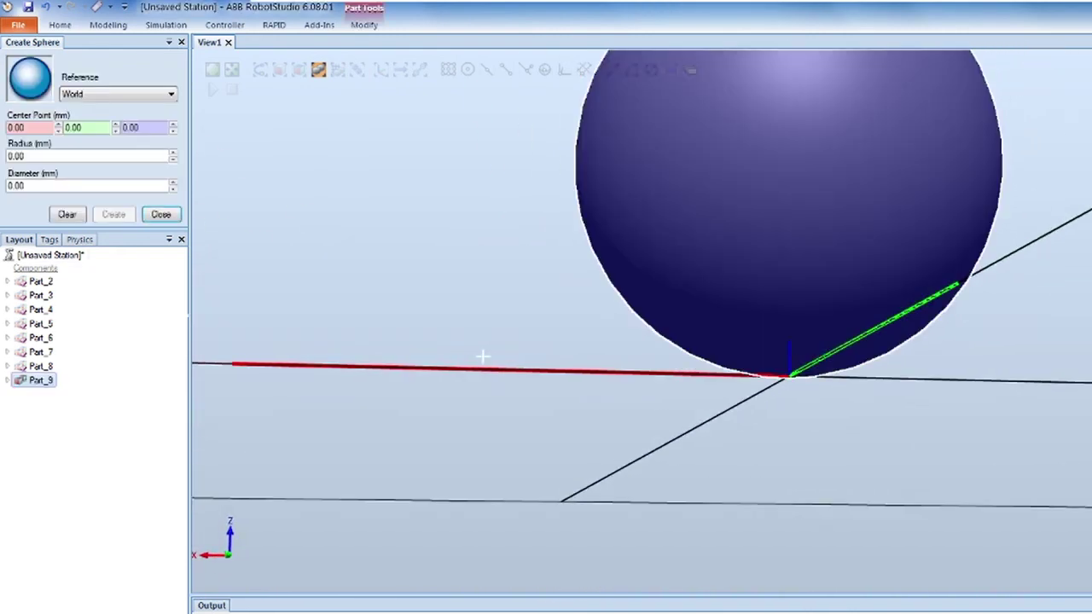
Step: Hide the new sphere, and make all the parts from Part_2 to Part_9 visible together
right_click(38, 380)
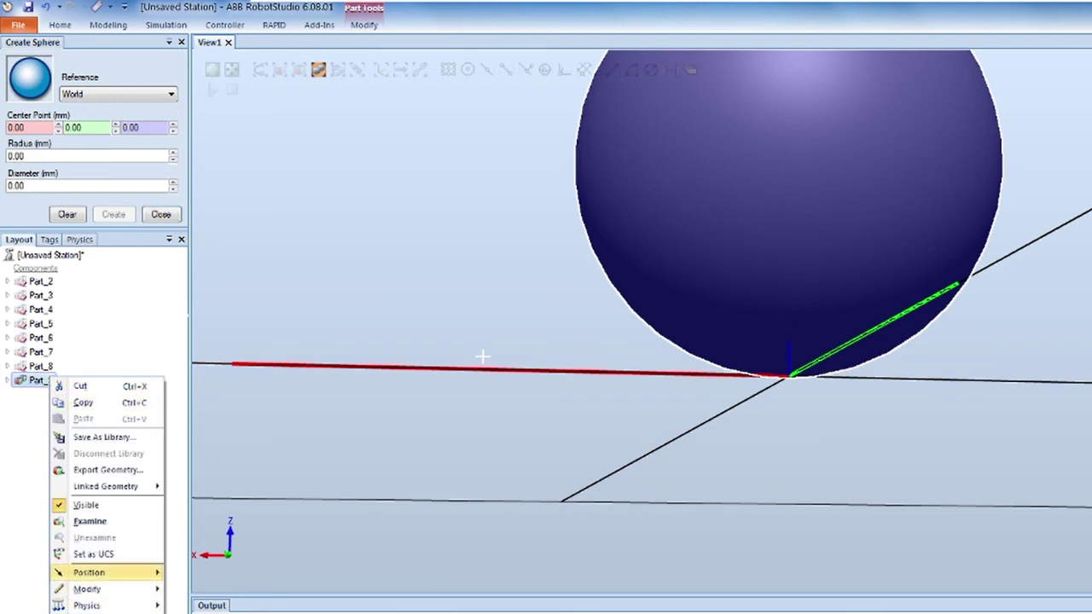
click(85, 505)
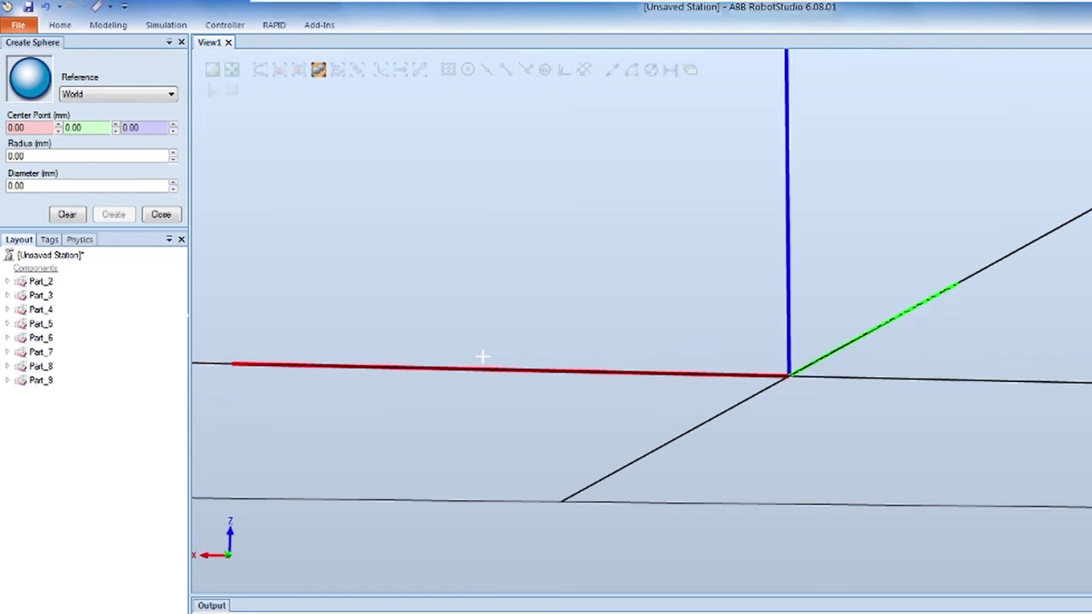
click(41, 281)
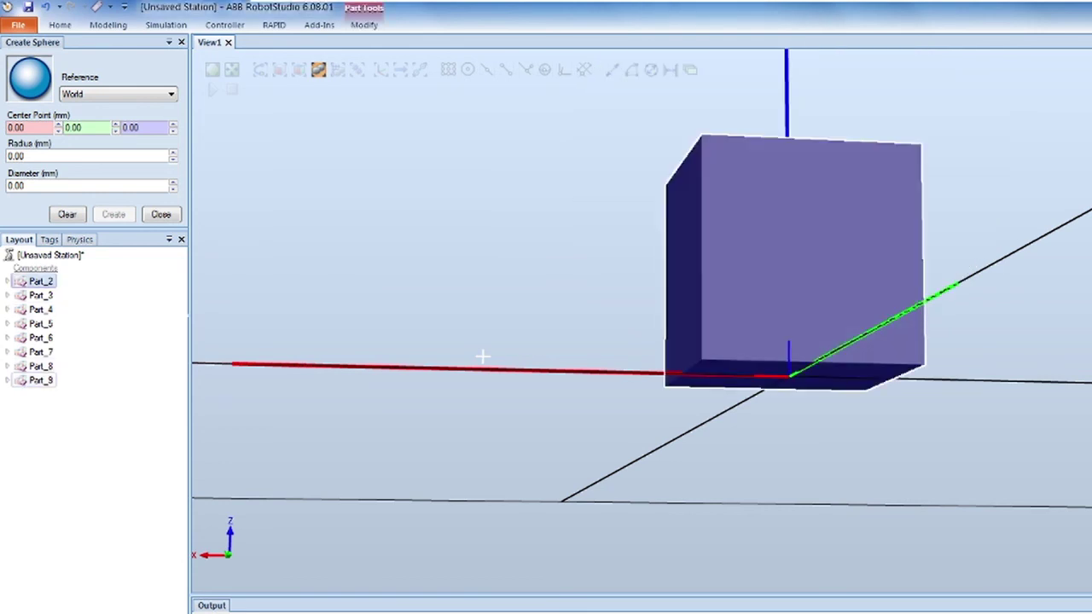
shift+click(41, 380)
right_click(41, 380)
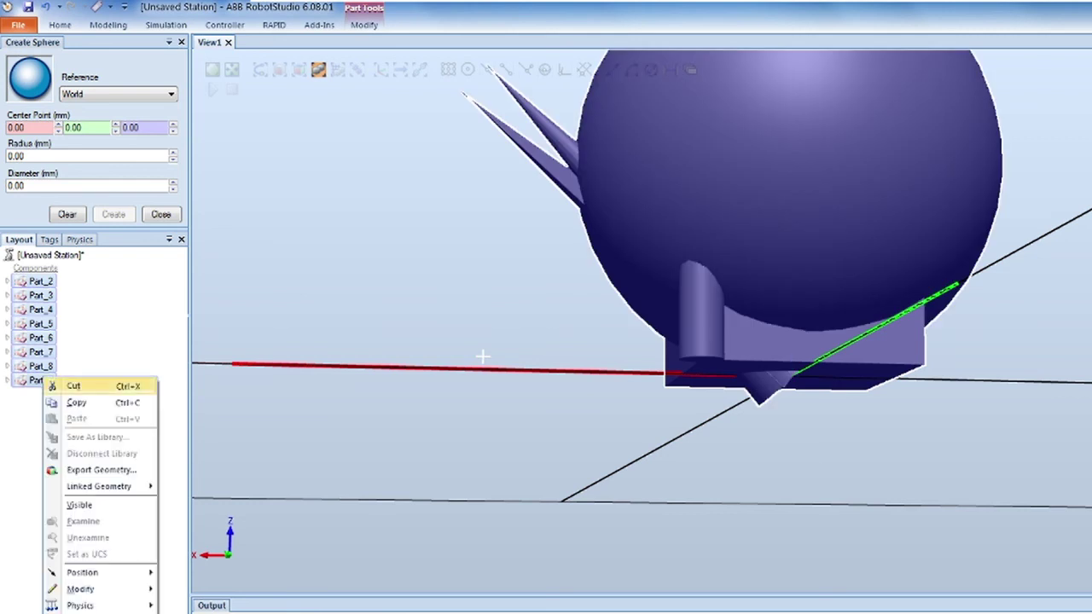
click(80, 505)
click(96, 503)
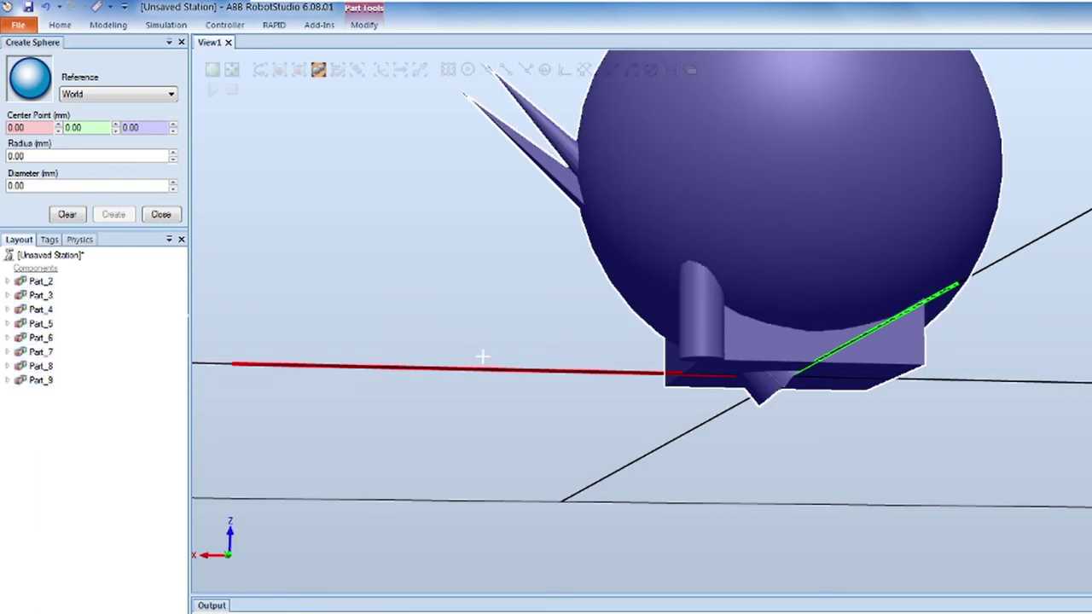
Step: Center the view on the sphere and examine all the solids together around the world origin
ctrl+shift+drag(482, 356, 468, 364)
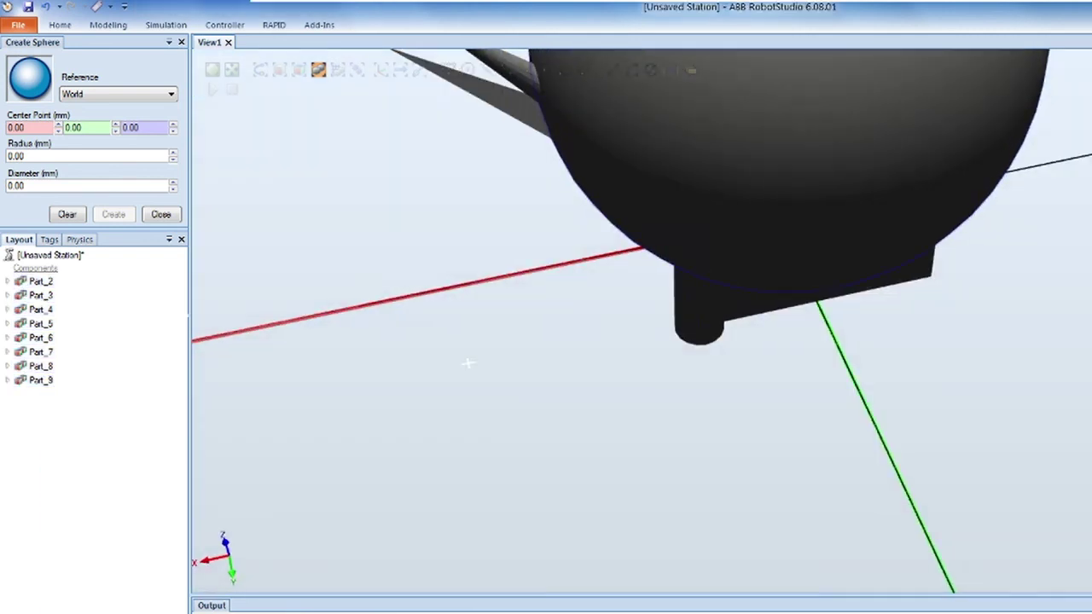
click(699, 149)
right_click(699, 151)
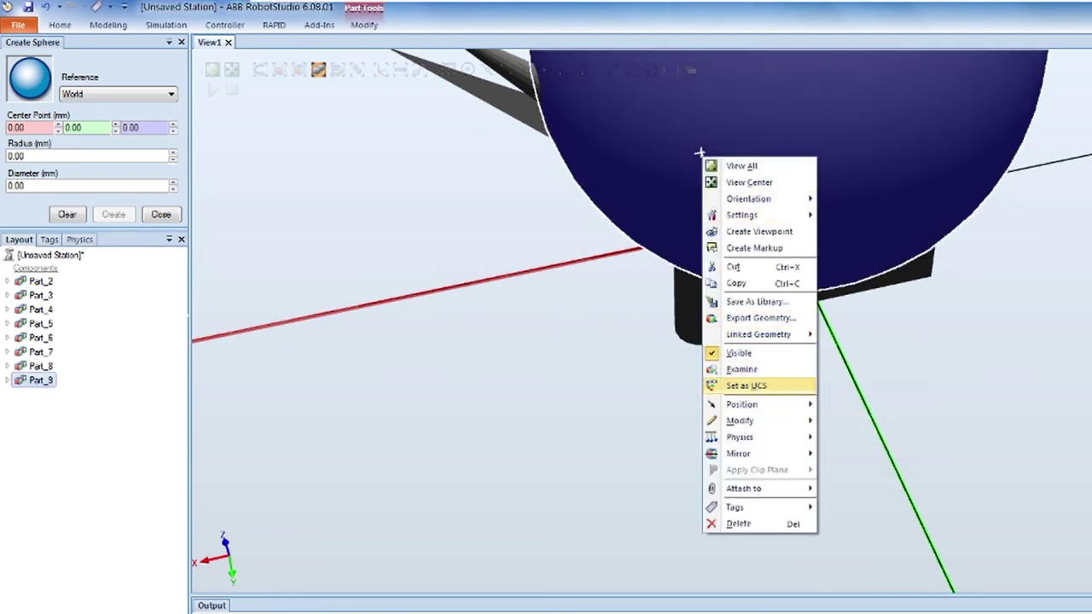
mouse_move(751, 405)
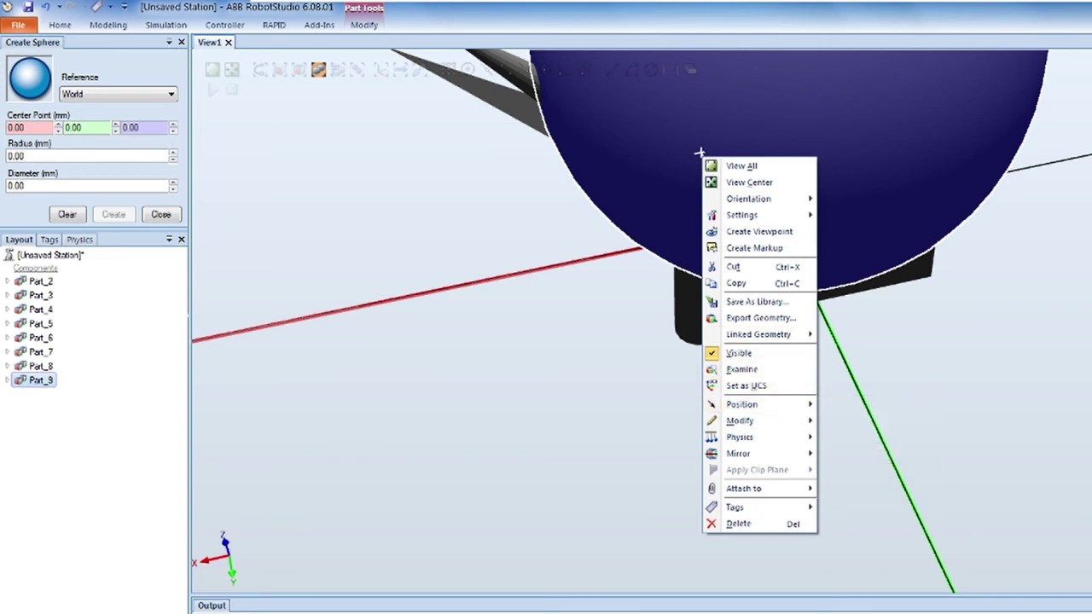
click(707, 179)
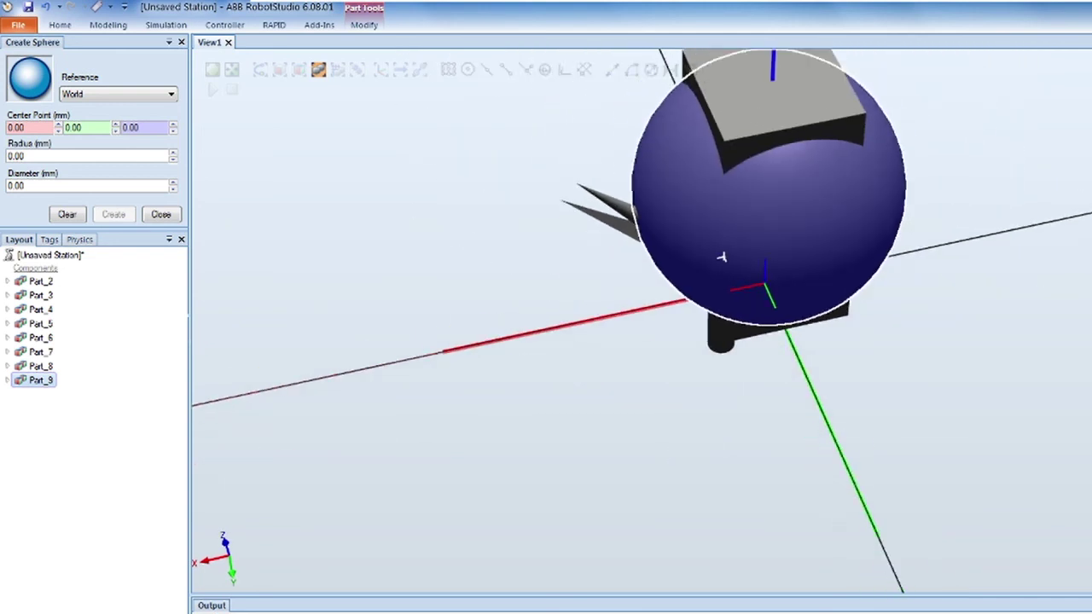
ctrl+shift+drag(740, 228, 365, 153)
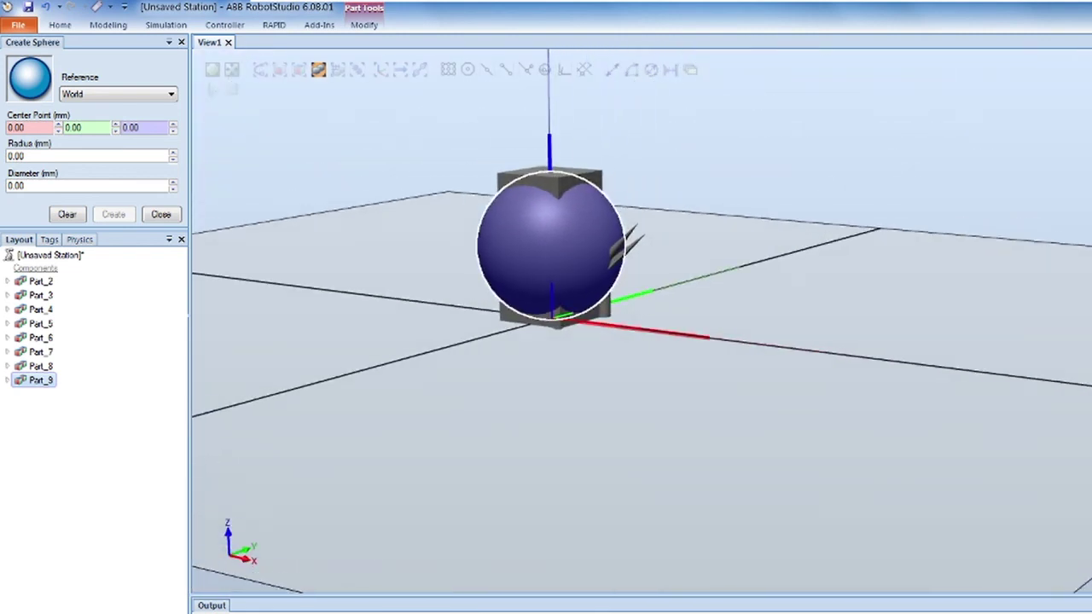